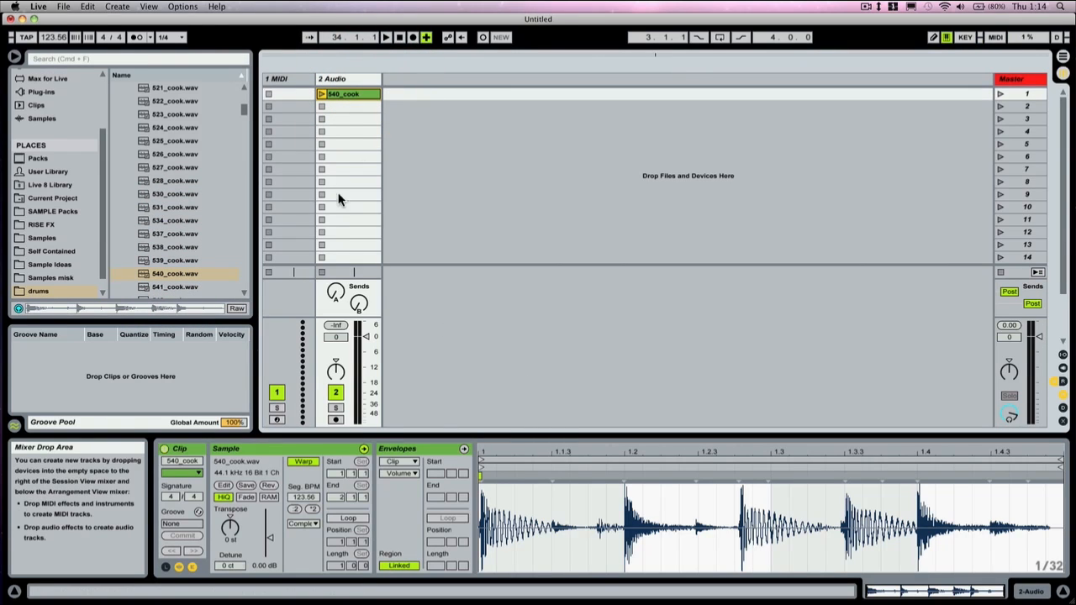
- Launch the 540_cook clip with Loop turned on and convert its drums to a new MIDI track
left_click(321, 93)
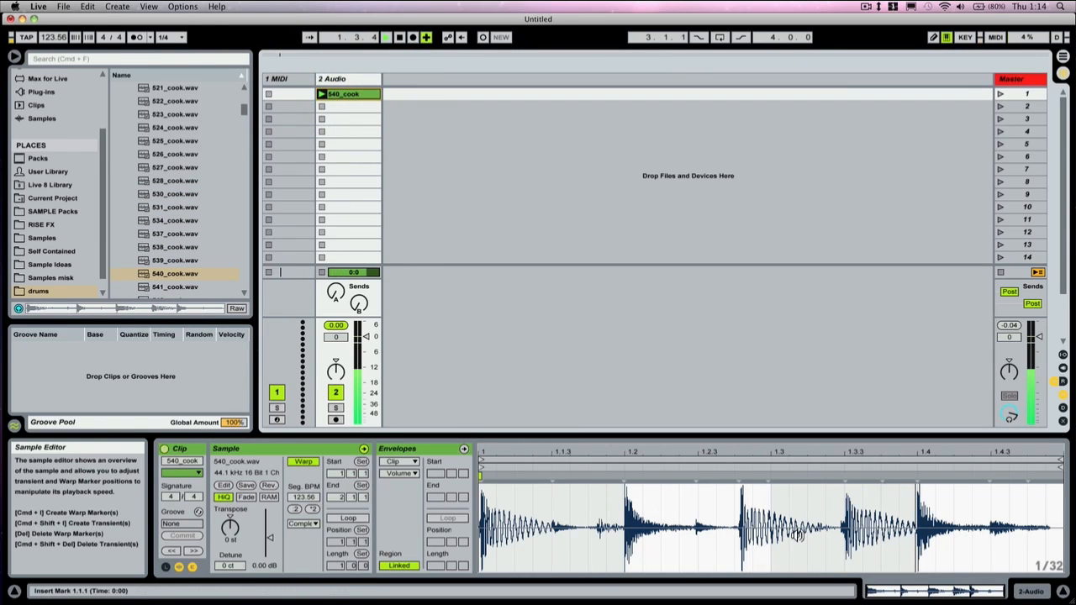
left_click(350, 519)
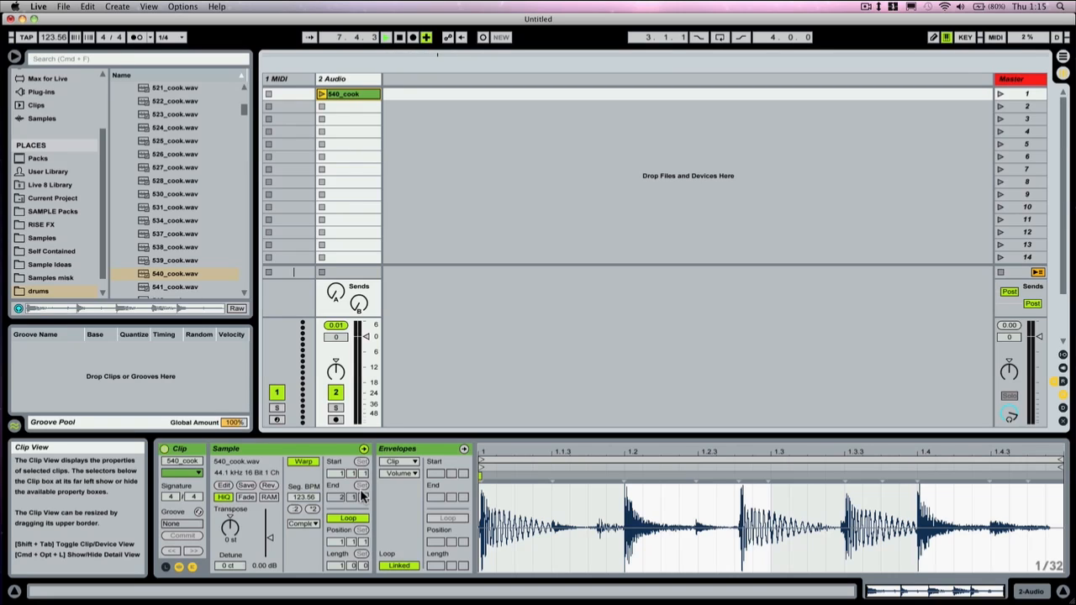
right_click(344, 92)
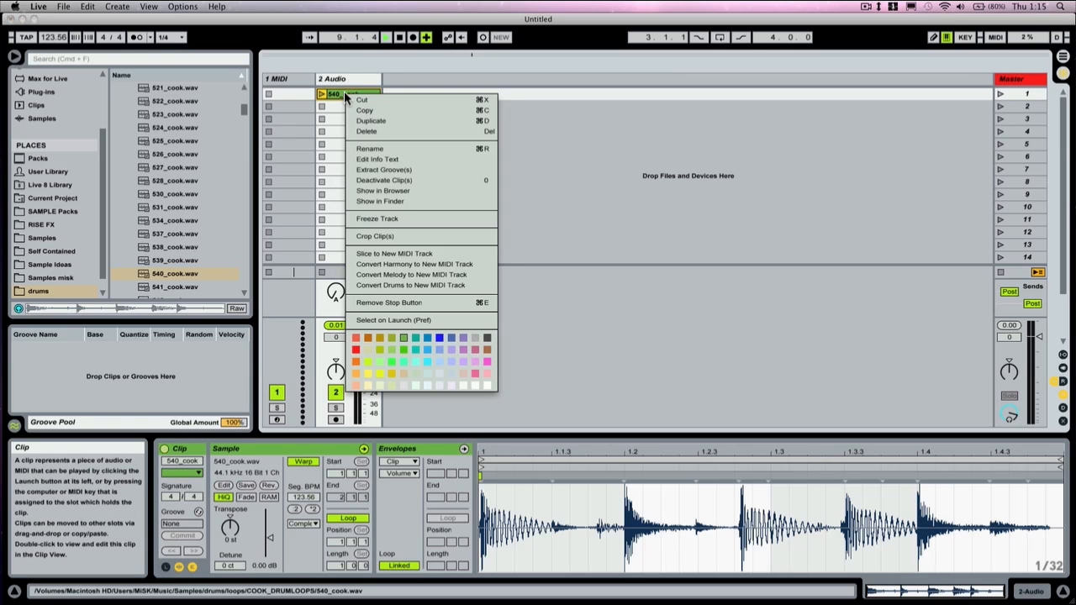
left_click(388, 285)
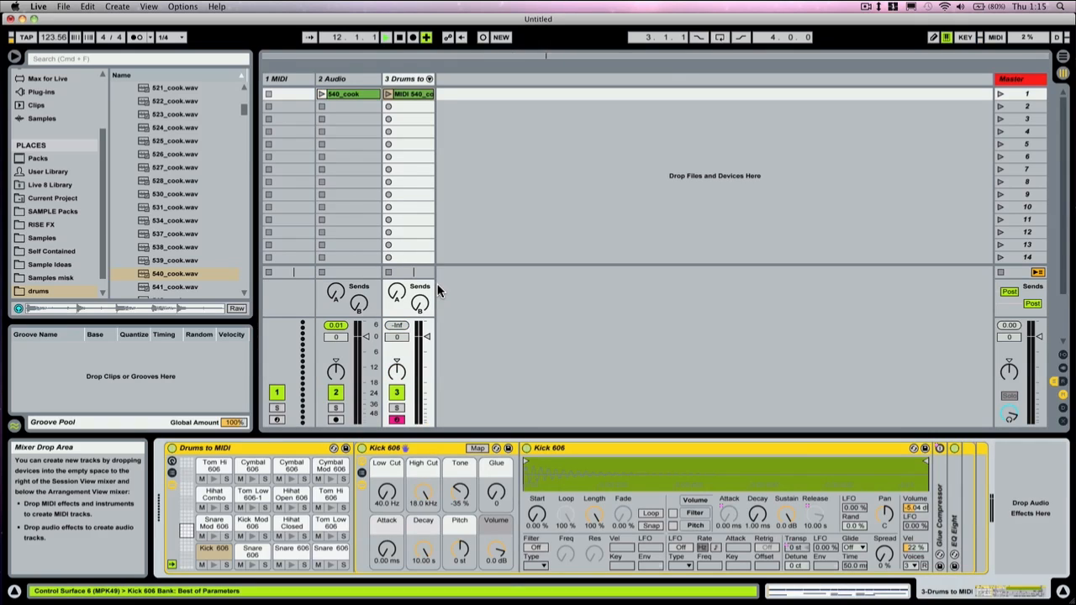
left_click(408, 78)
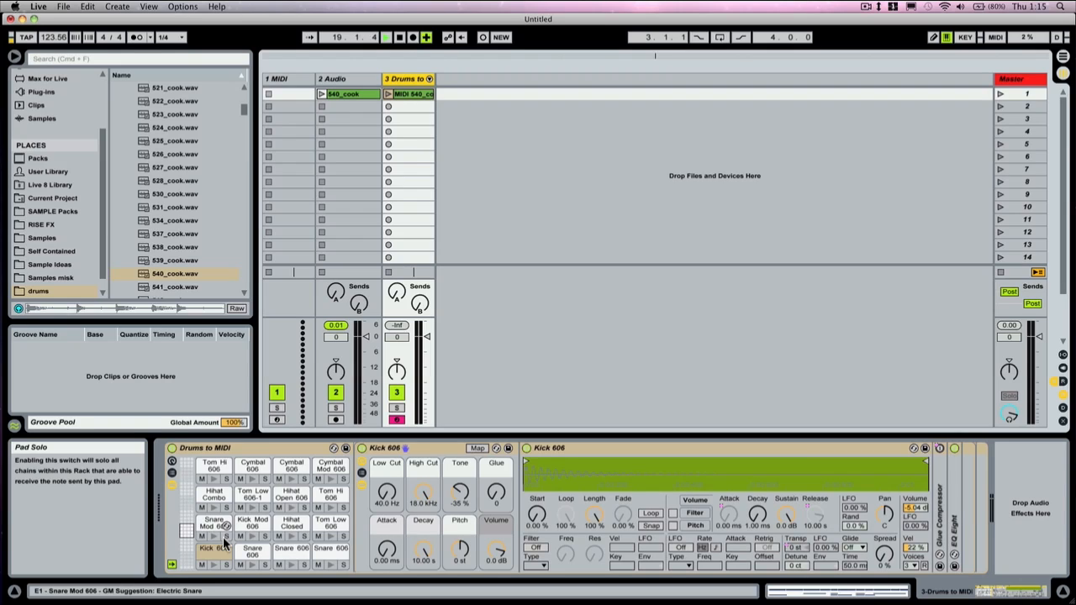
- Play the converted MIDI clip, delete its Snare 606 notes at 1.2.4 and 1.3.3, and launch 540_cook alongside it
left_click(388, 94)
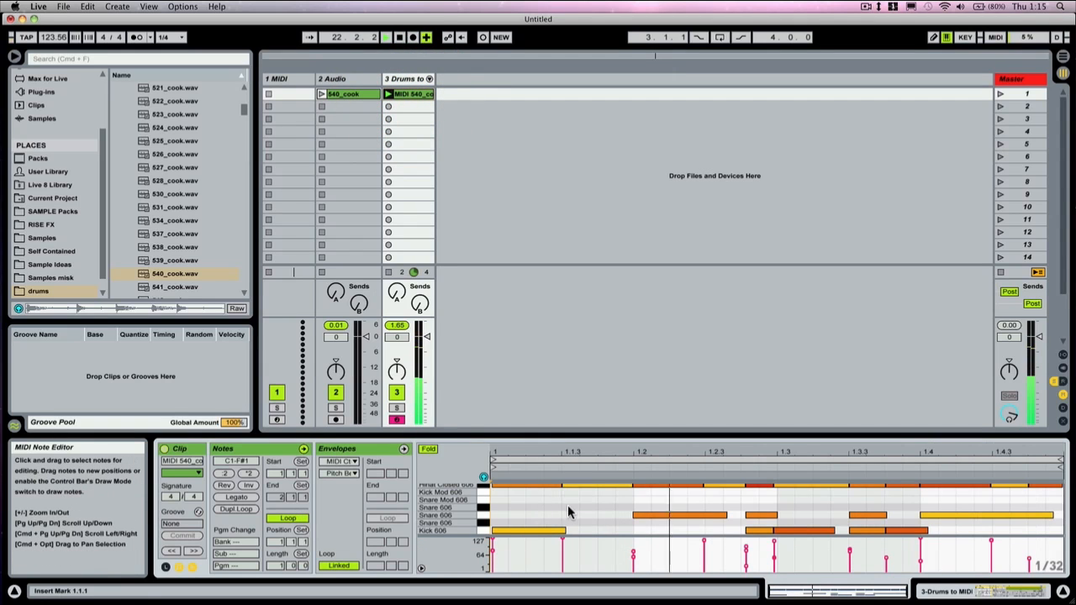
double_click(755, 517)
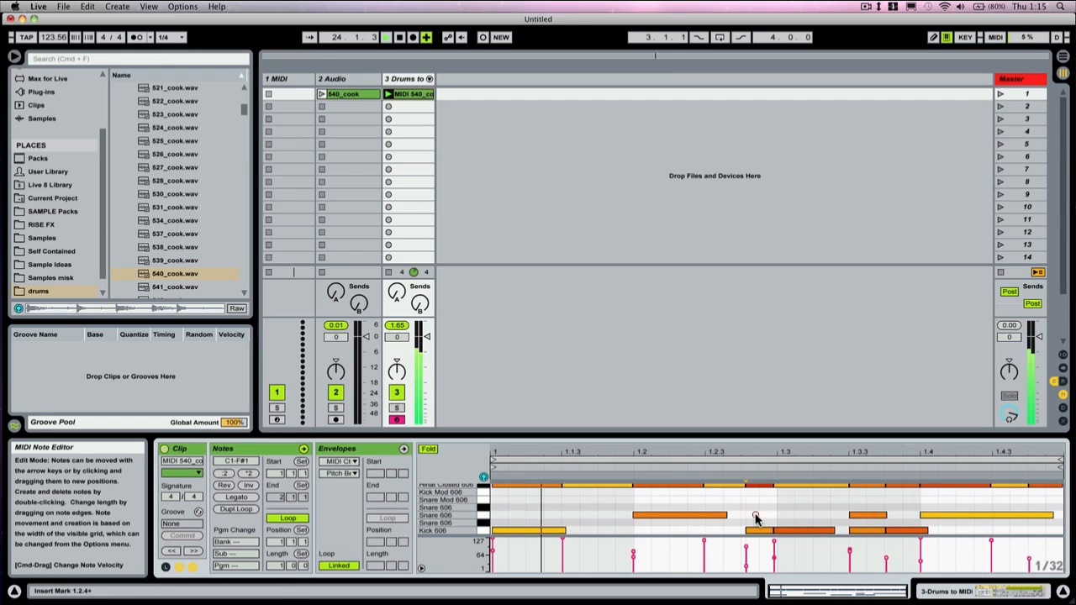
double_click(856, 514)
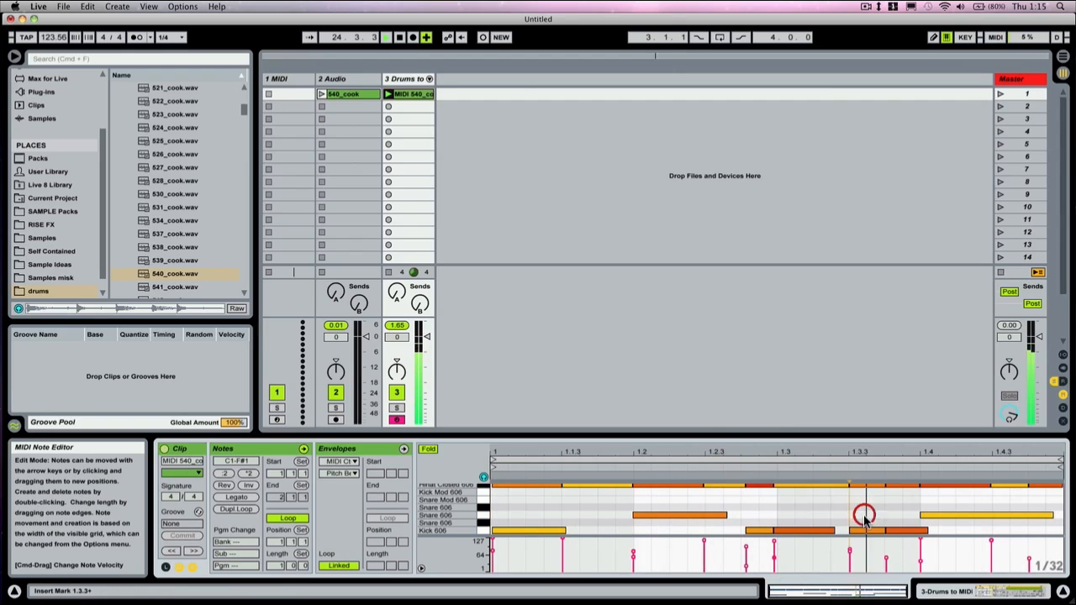
left_click(321, 94)
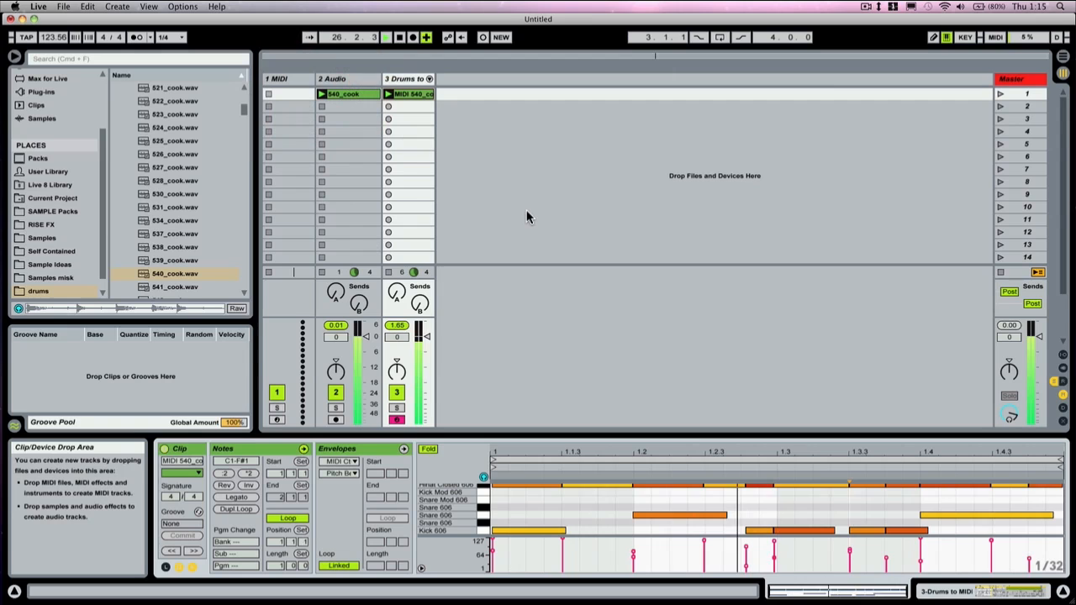
- Replace the converted track's drum rack with Acoustified Kit 08 from the Drums category
left_click(400, 78)
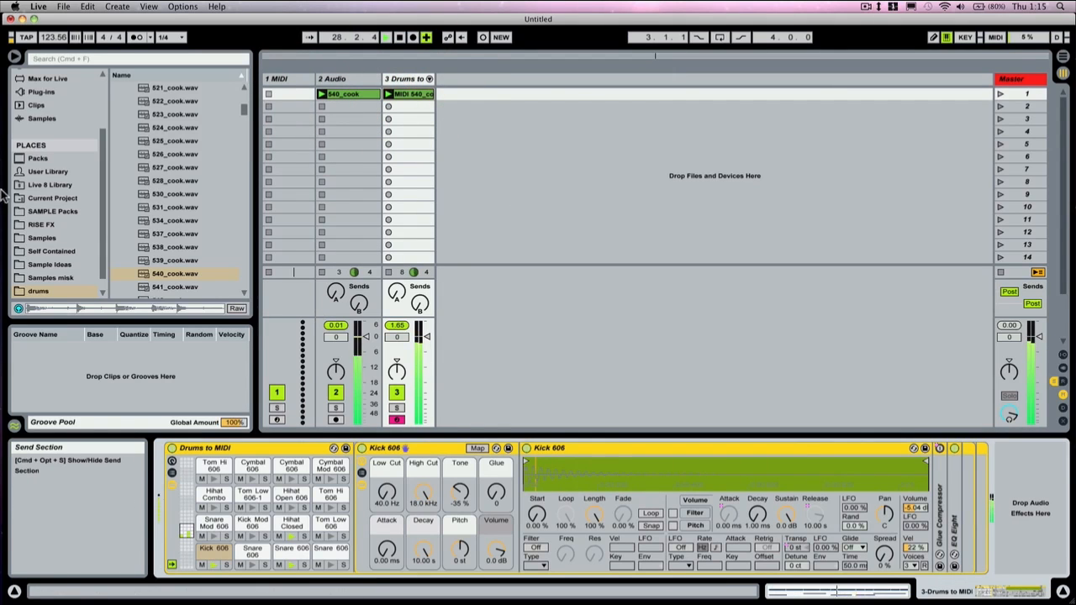
scroll(46, 111, "up", 3)
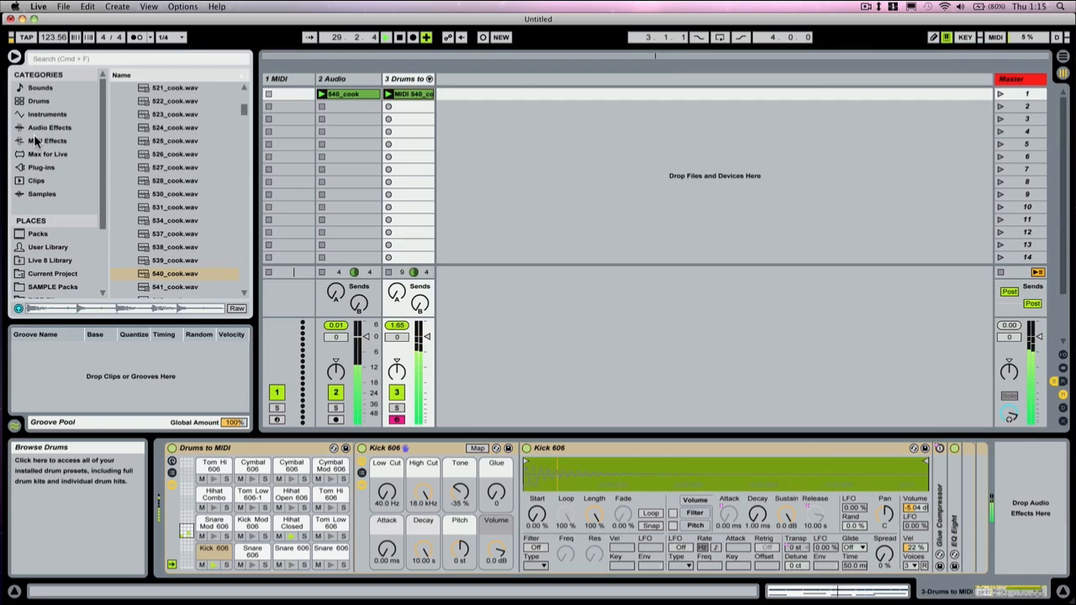
left_click(41, 131)
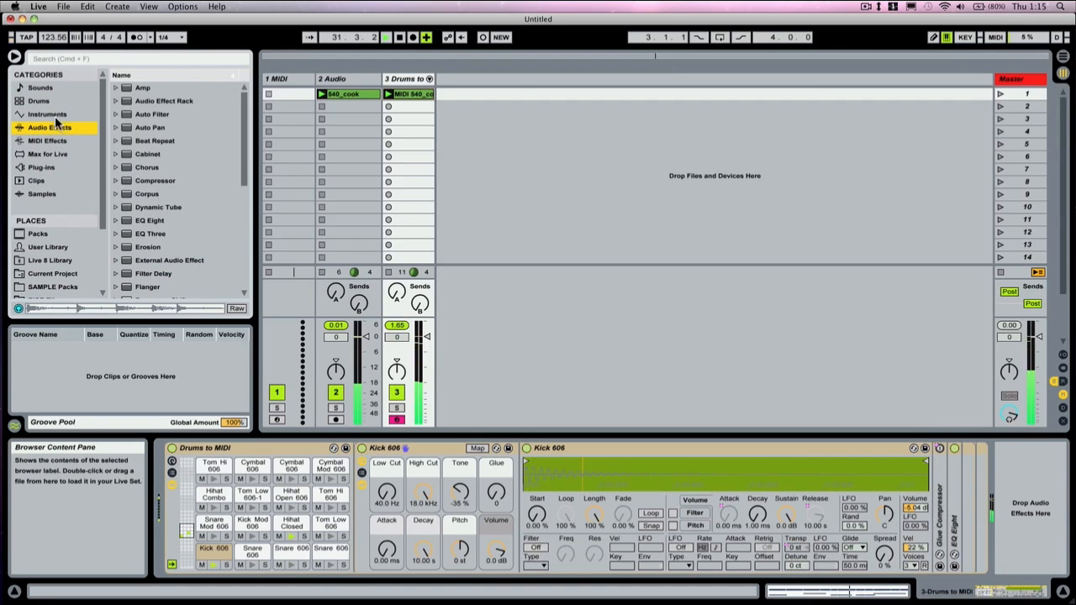
left_click(39, 100)
left_click(170, 208)
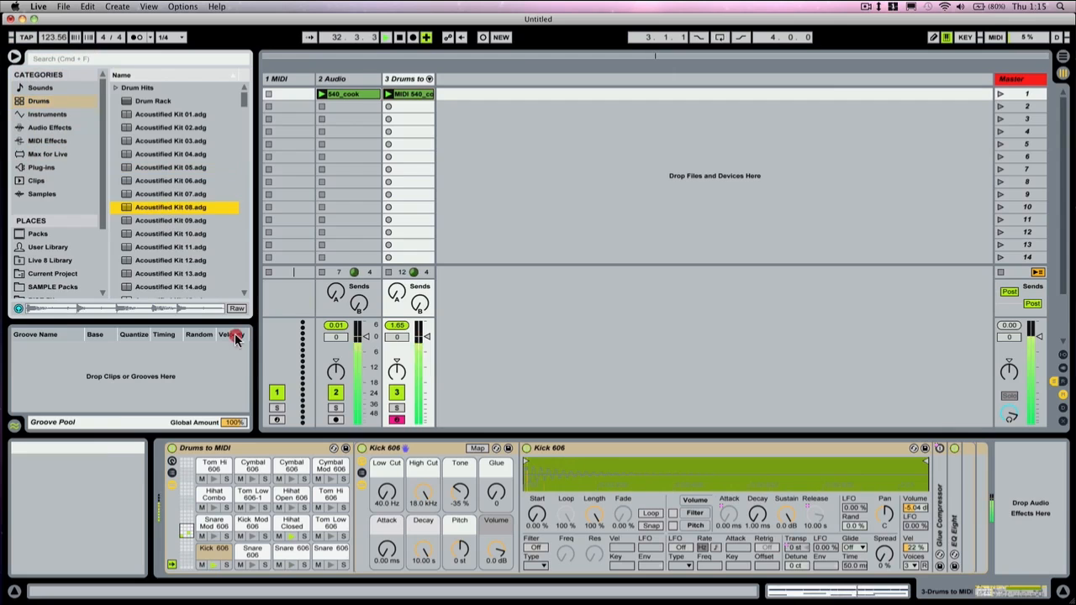
left_click_drag(251, 453, 251, 452)
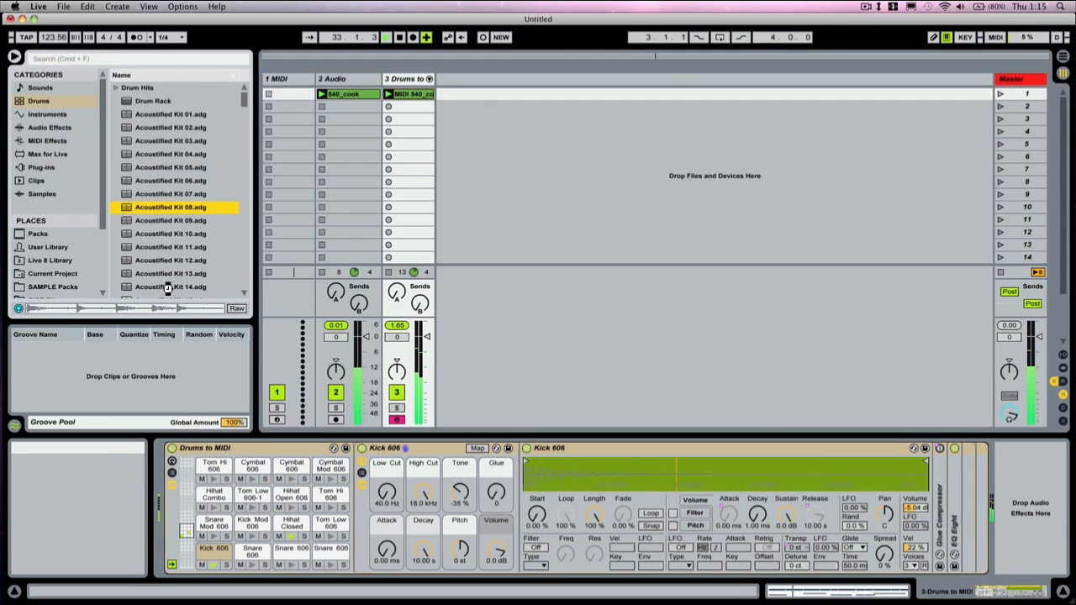
- Swap the drum kit for Acoustified Kit 20 and balance the volumes: 2 Audio at -8 dB, drum track at 6 dB
scroll(164, 281, "down", 4)
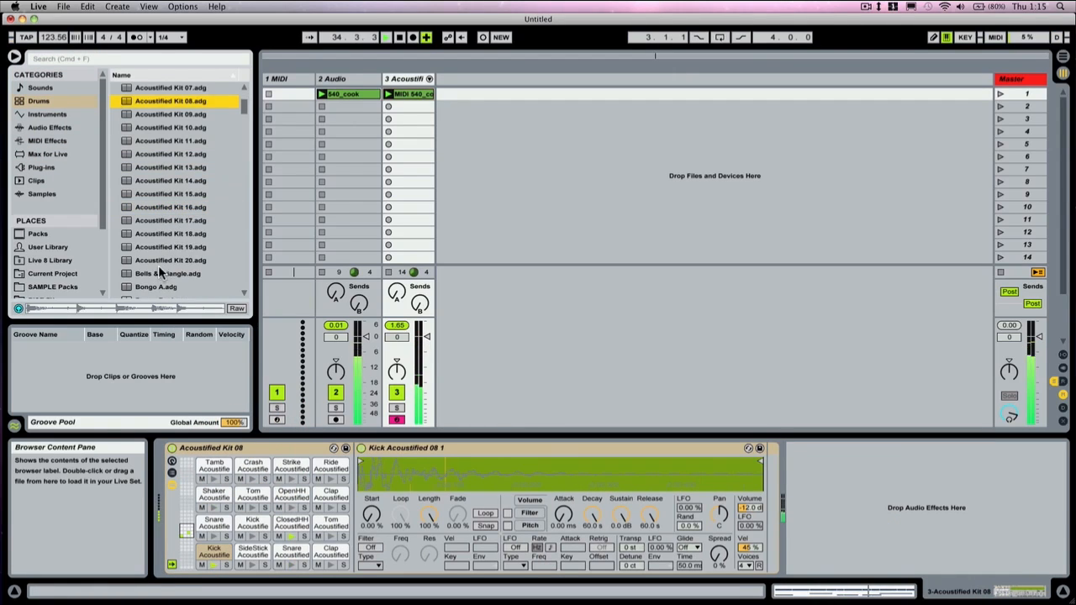
left_click_drag(160, 261, 244, 461)
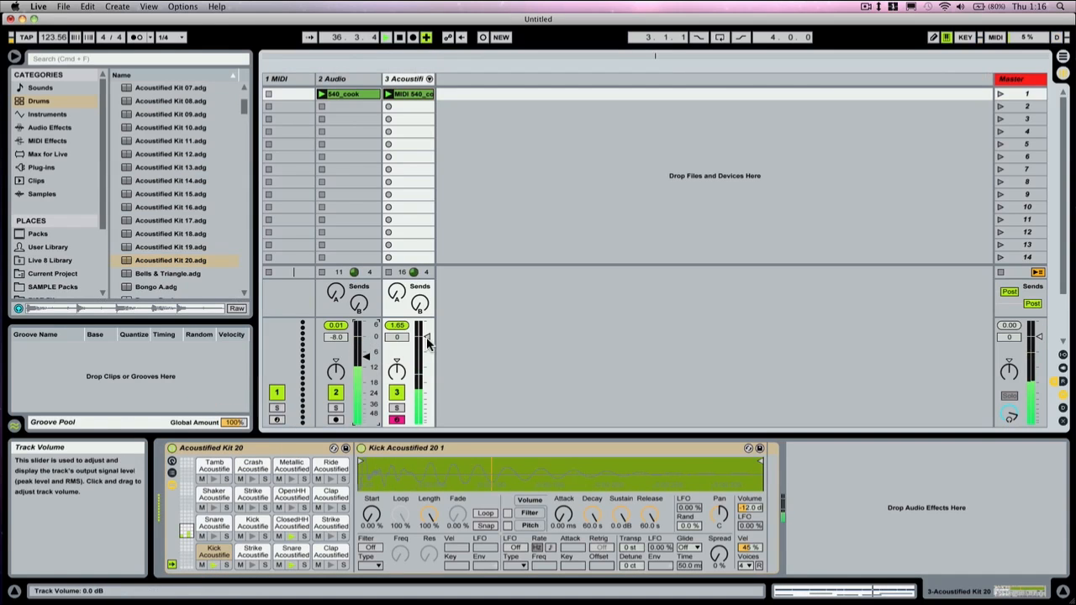
left_click_drag(427, 338, 422, 322)
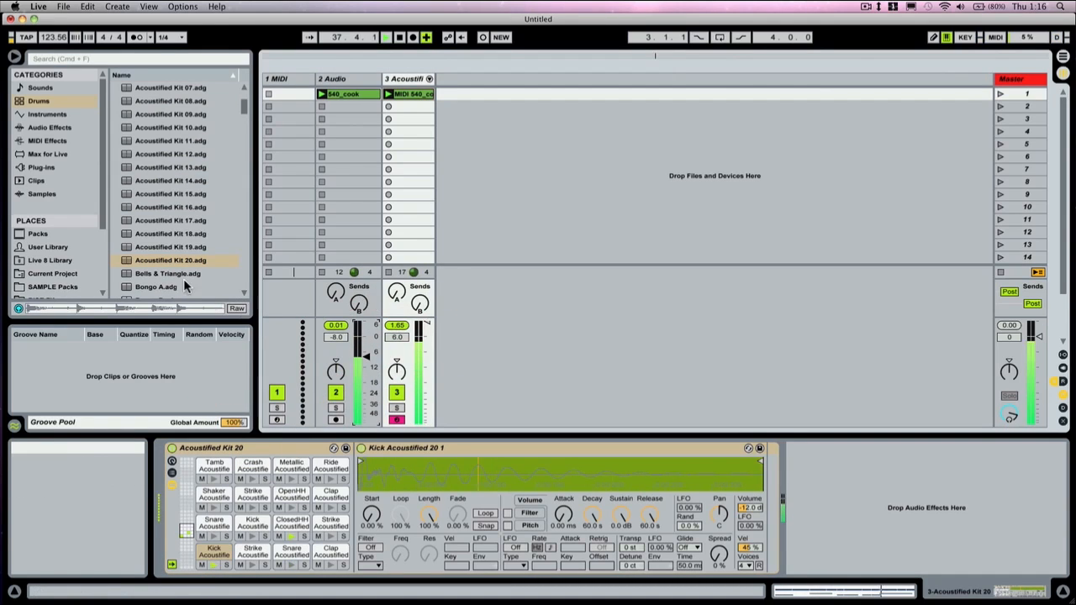
- Audition Acoustified Kit 16 on the drum track and load Burned Kit 10 in its place
left_click(167, 207)
left_click_drag(389, 392, 309, 452)
scroll(168, 211, "down", 5)
scroll(168, 207, "down", 4)
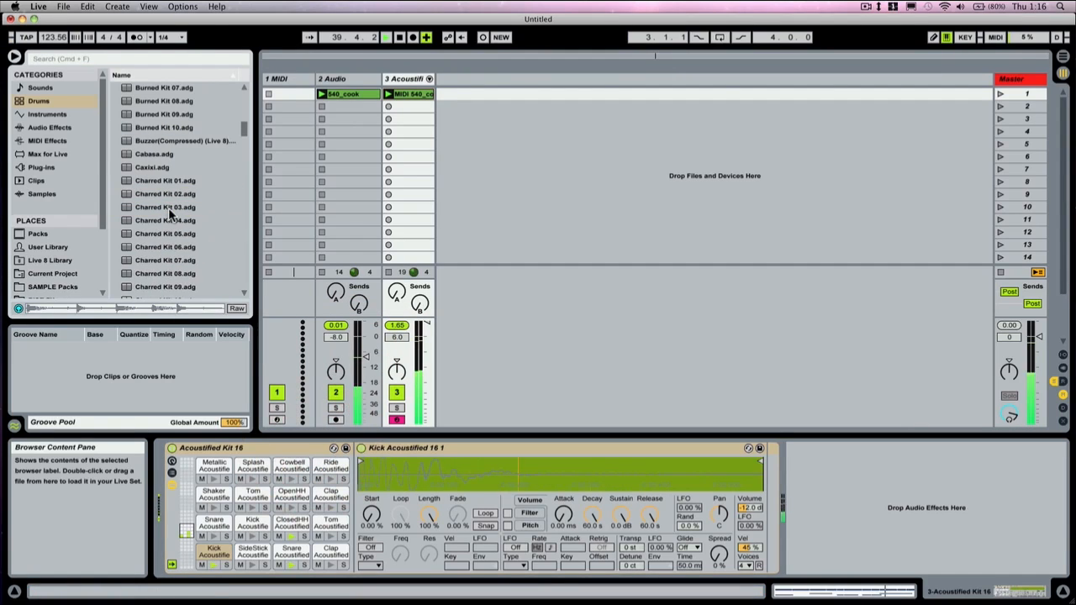
left_click(156, 128)
mouse_move(156, 127)
left_mouse_down()
mouse_move(252, 471)
mouse_move(296, 452)
left_mouse_up()
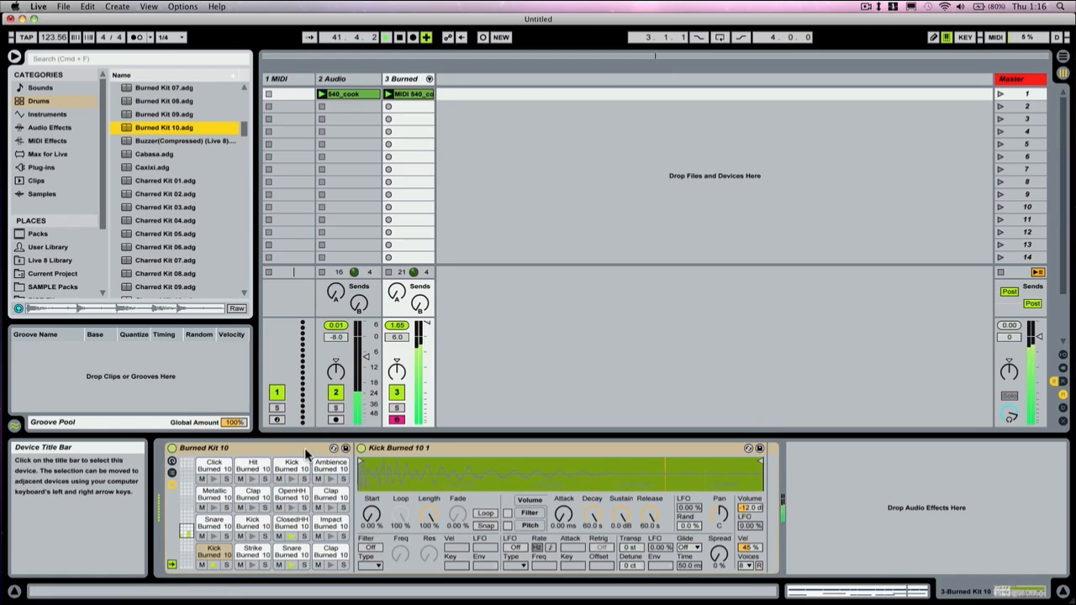
- Stop playback of both the drum MIDI clip and the 540_cook audio clip
left_click(389, 273)
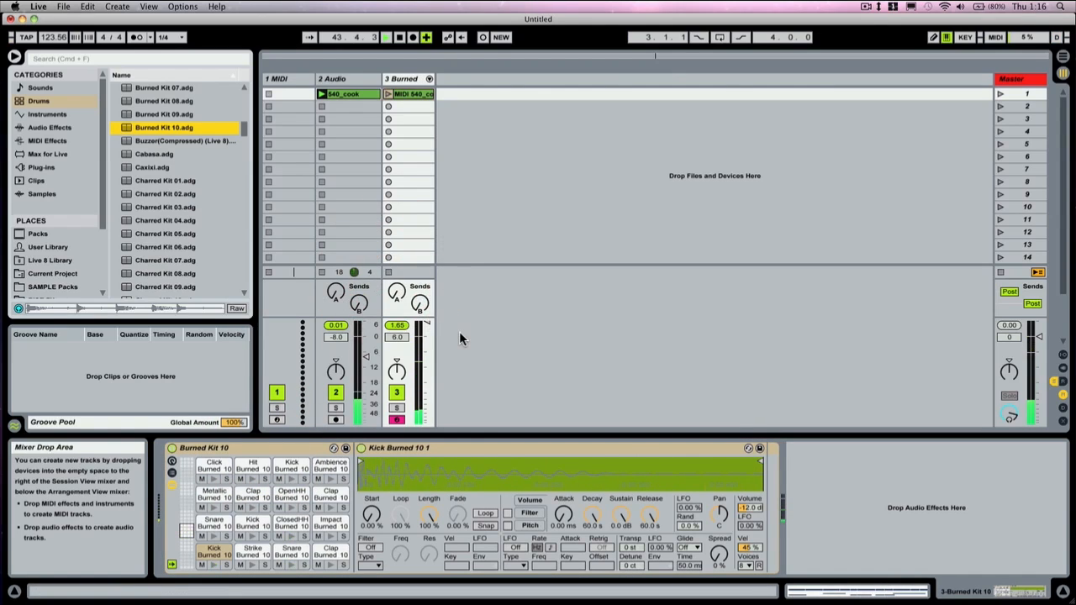
left_click(322, 273)
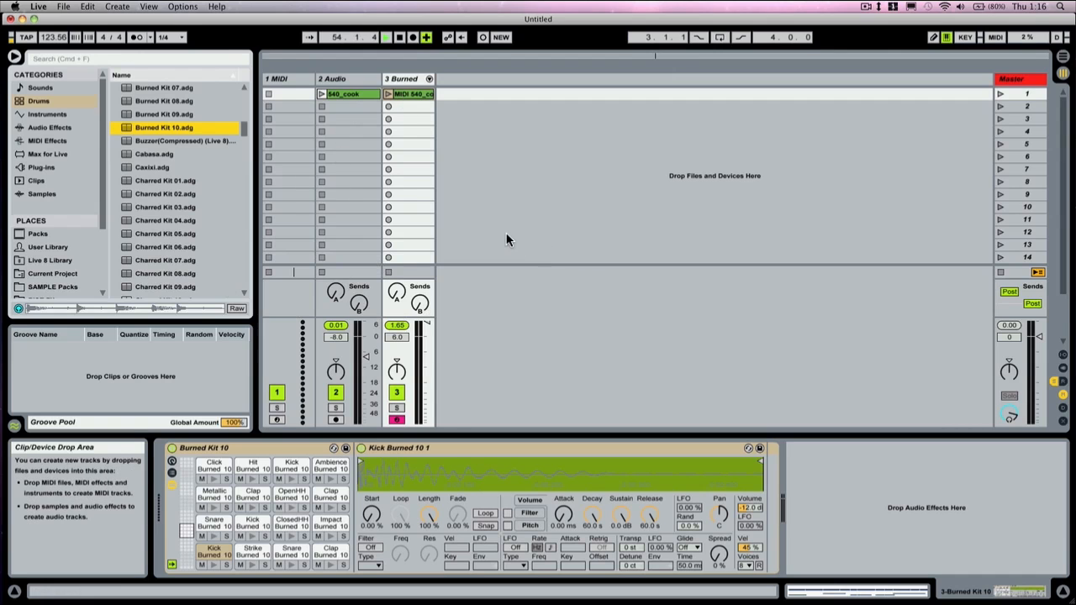
key("ctrl+Down")
left_click(514, 252)
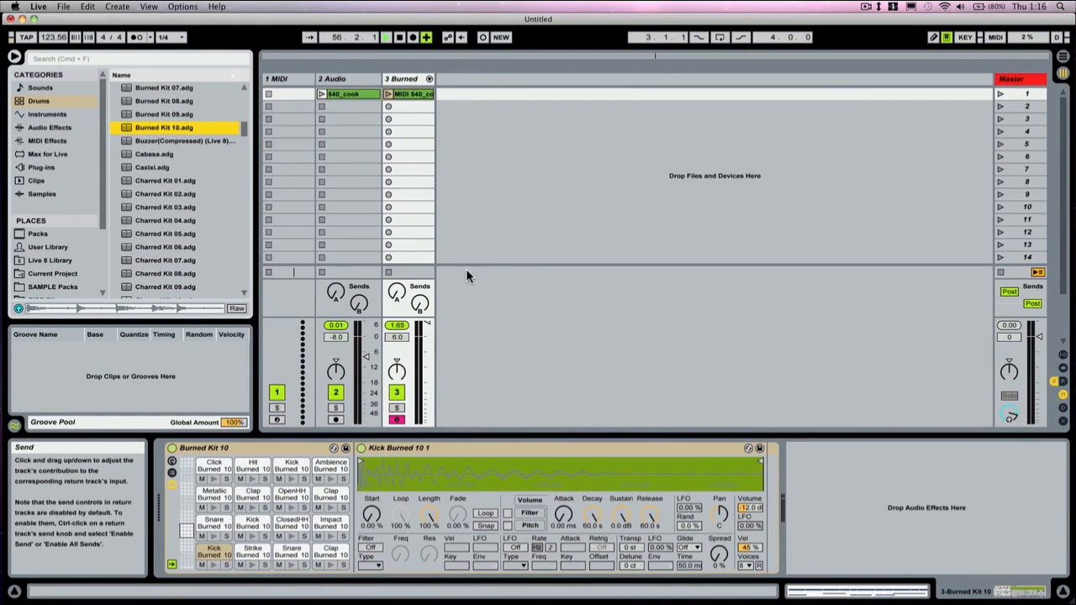
- Switch to Finder and search the Mac for "pacific 808"
mouse_move(5, 108)
left_click(19, 47)
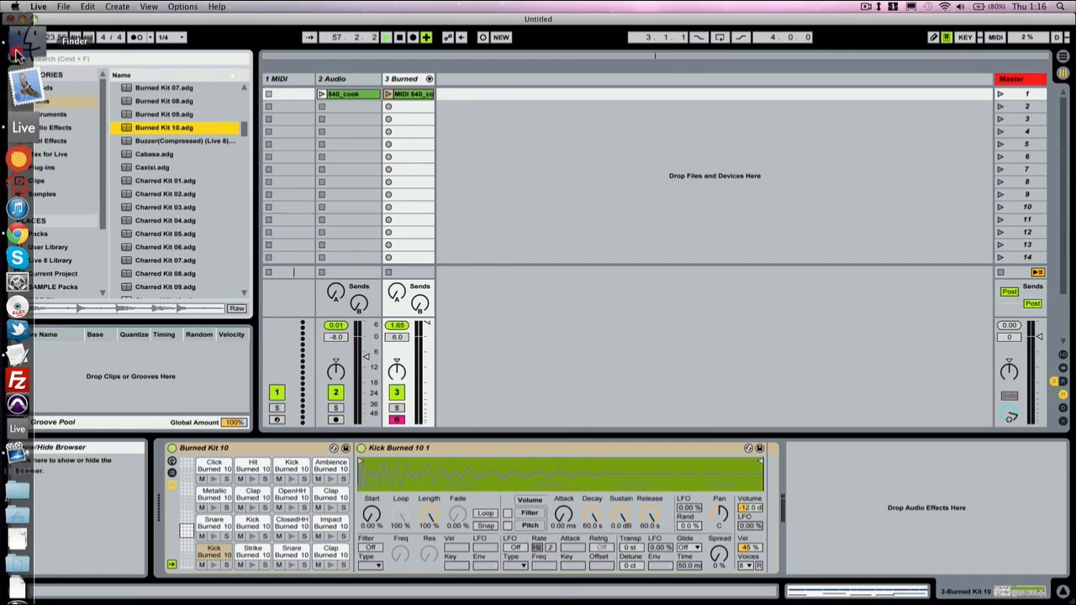
left_click_drag(395, 601, 676, 92)
type("pacific ")
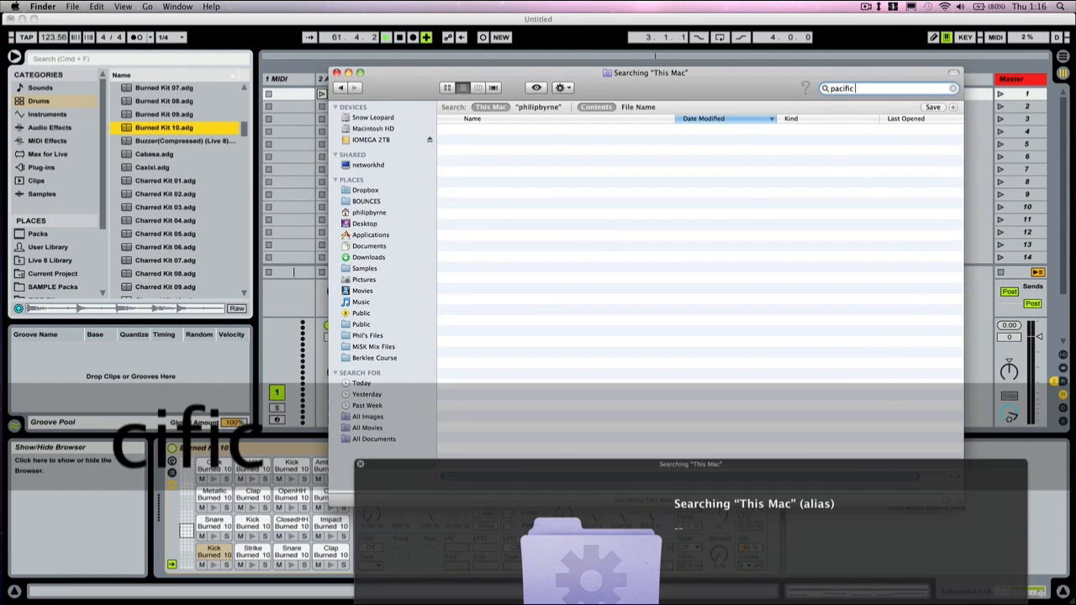
type("808")
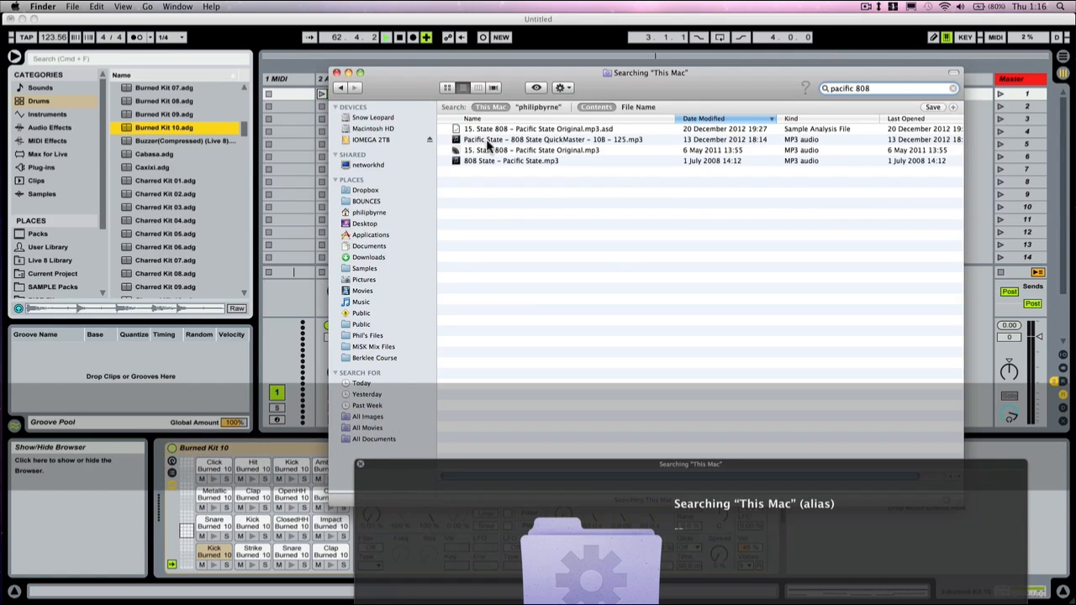
- Bring "15. State 808 - Pacific State Original.mp3" into the Live set as a new audio track, and close the Finder and preview windows
left_click(483, 150)
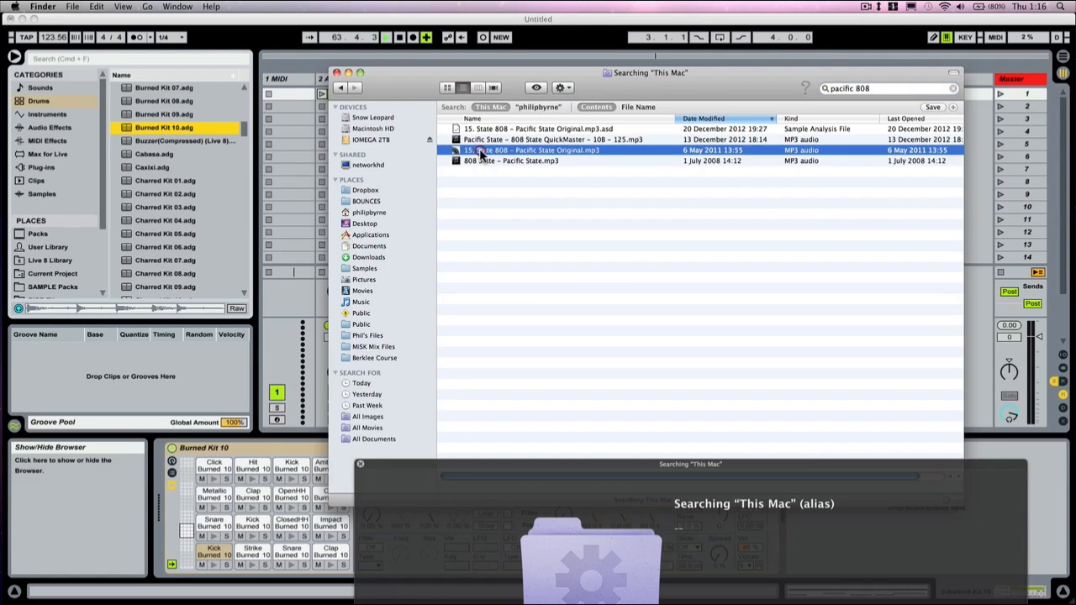
left_click_drag(476, 73, 765, 148)
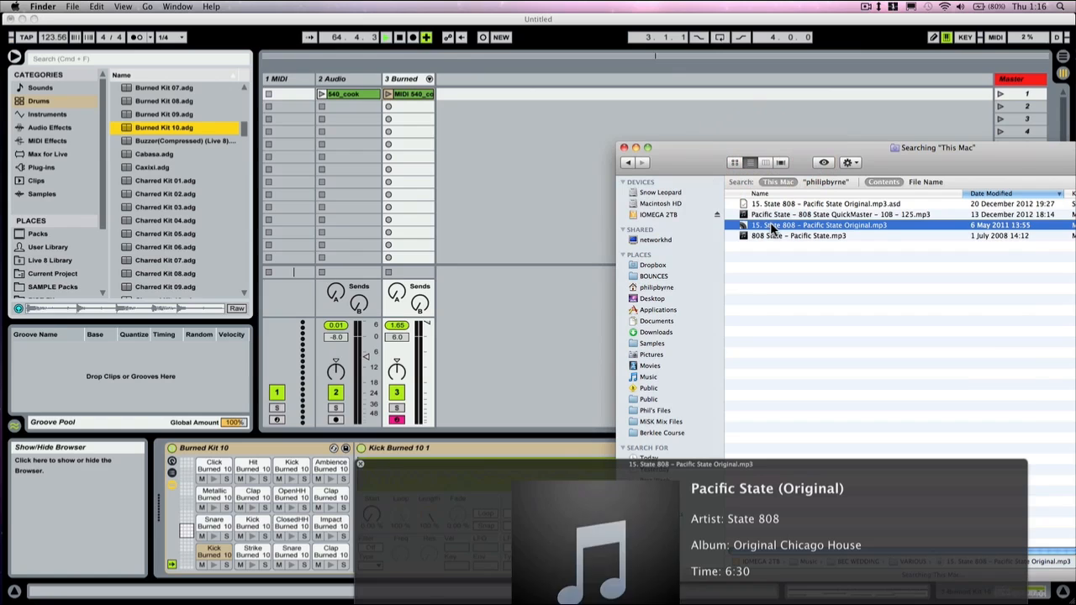
left_click_drag(771, 225, 446, 100)
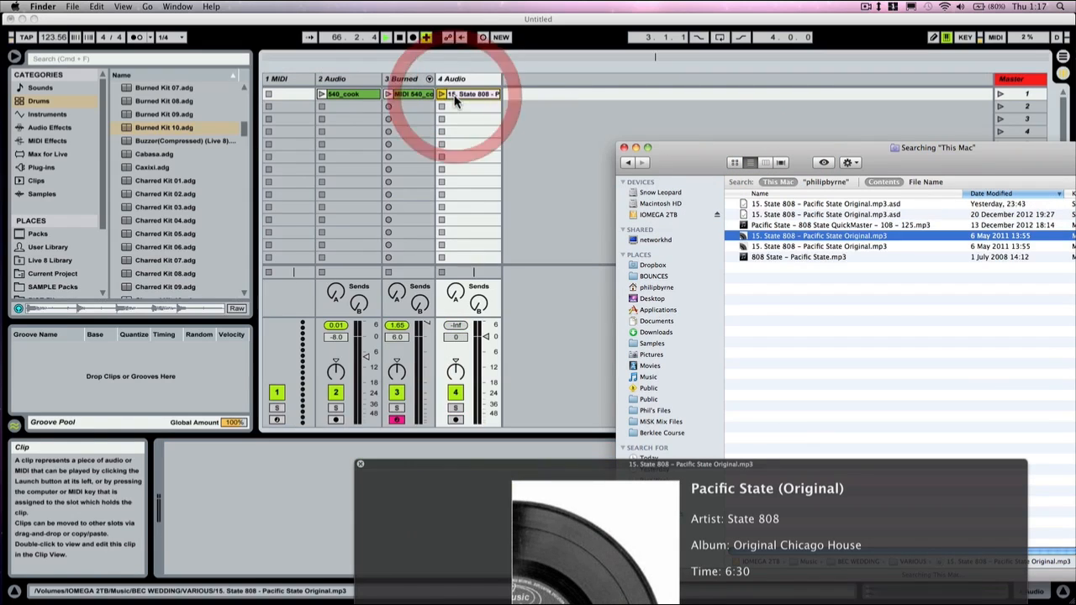
left_click(625, 147)
left_click(360, 463)
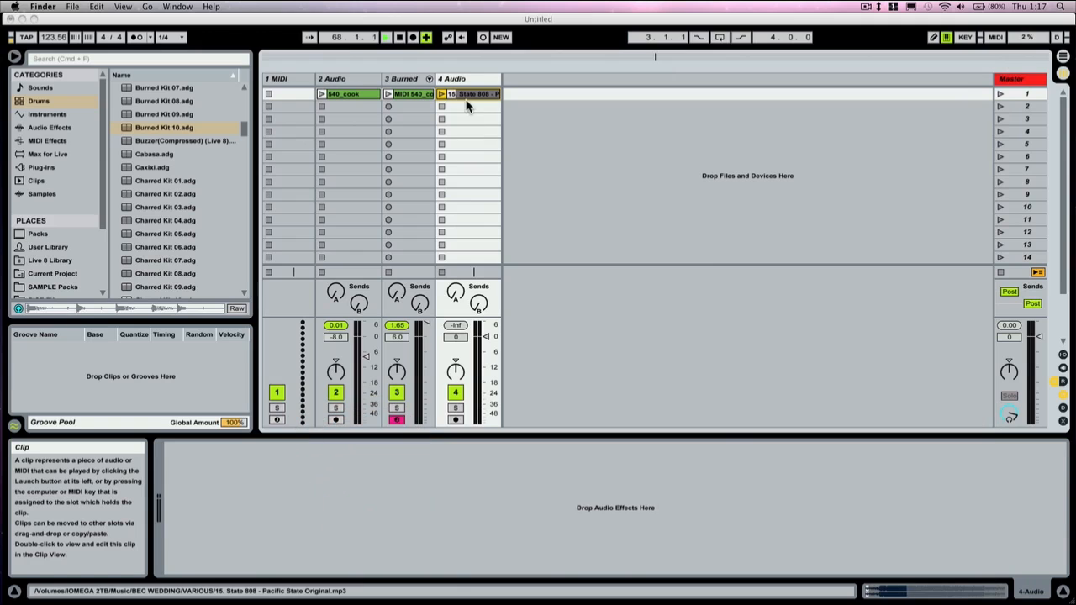
- Show the Pacific State clip's waveform at its looped first four bars and launch the clip
left_click(464, 94)
left_click(465, 94)
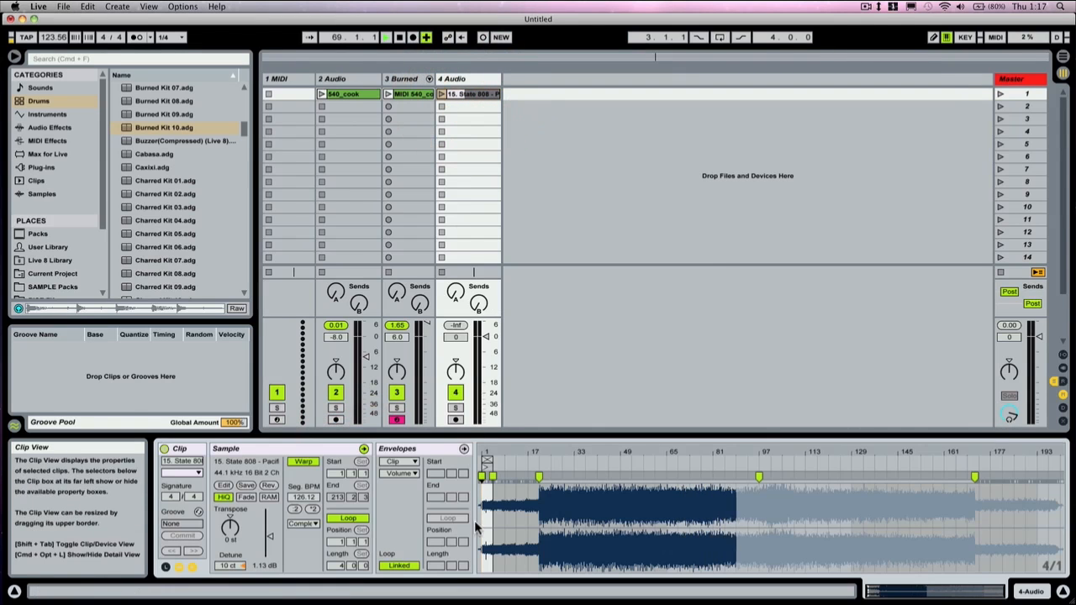
left_click_drag(482, 452, 502, 563)
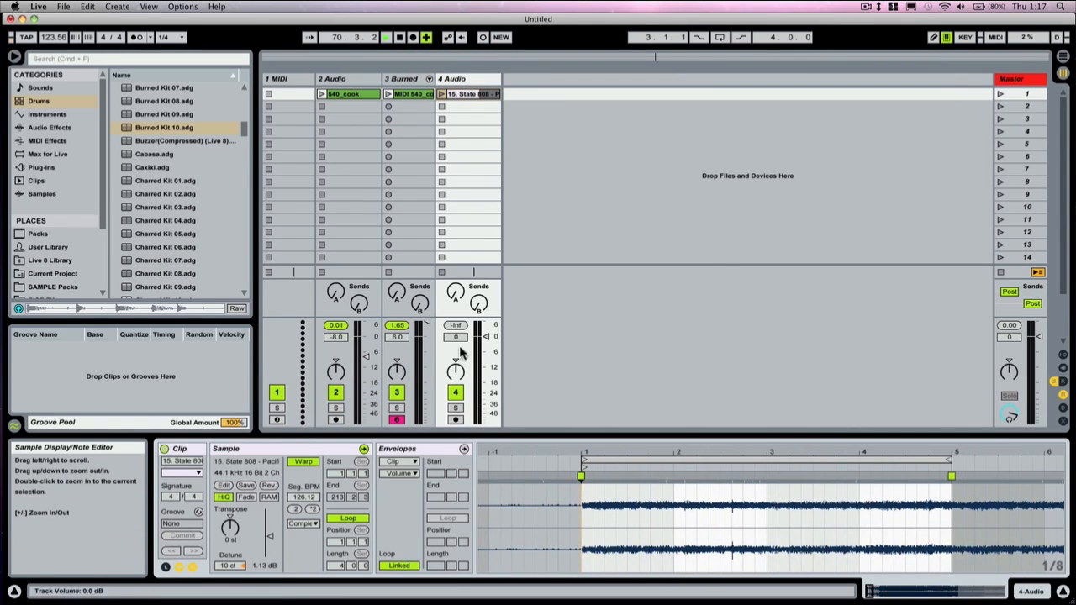
left_click(442, 96)
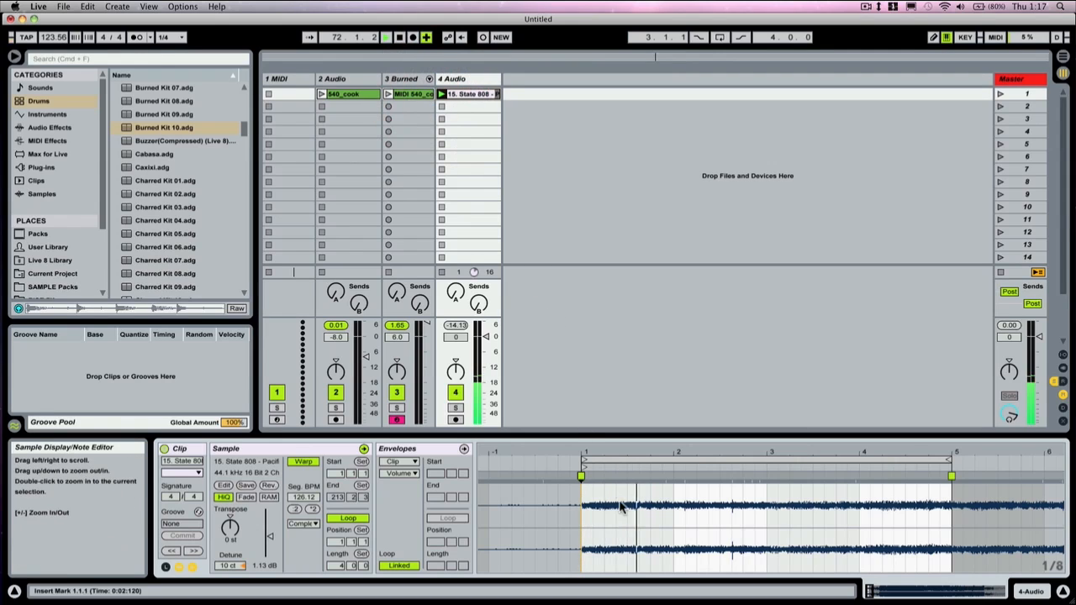
- Add warp markers to the Pacific State clip at the start of bars 4, 2 and 3
double_click(858, 477)
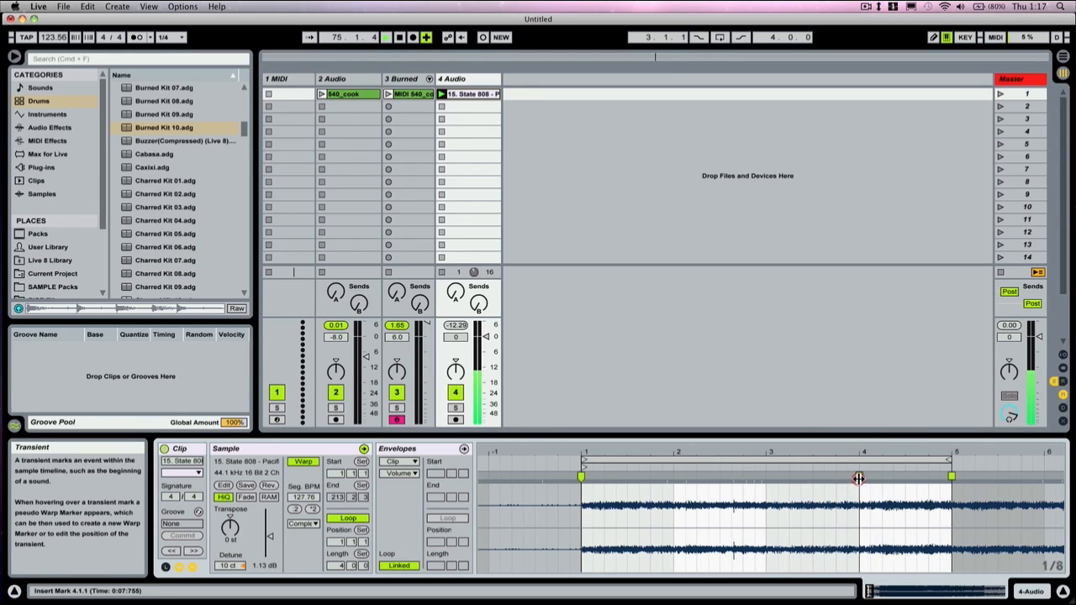
double_click(673, 478)
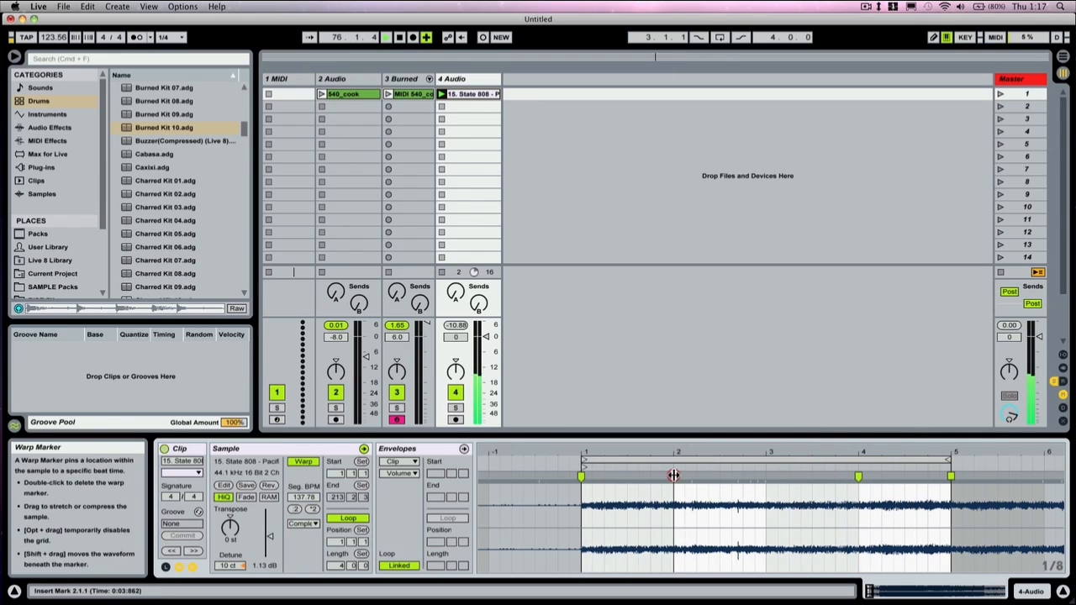
double_click(766, 477)
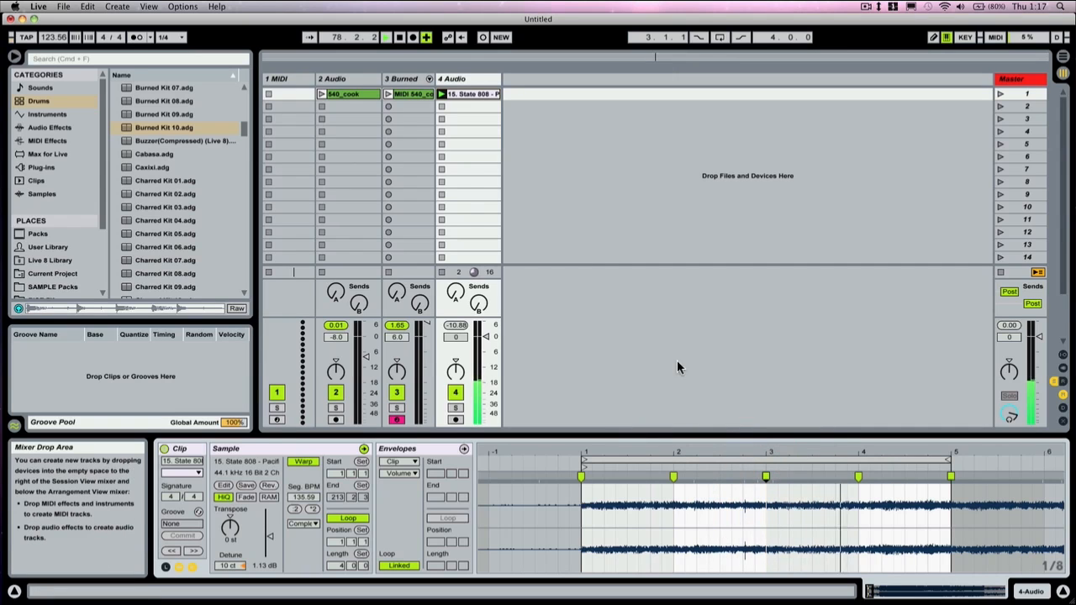
- Convert the Pacific State clip's harmony to a new MIDI track, and delete the original audio track
right_click(461, 95)
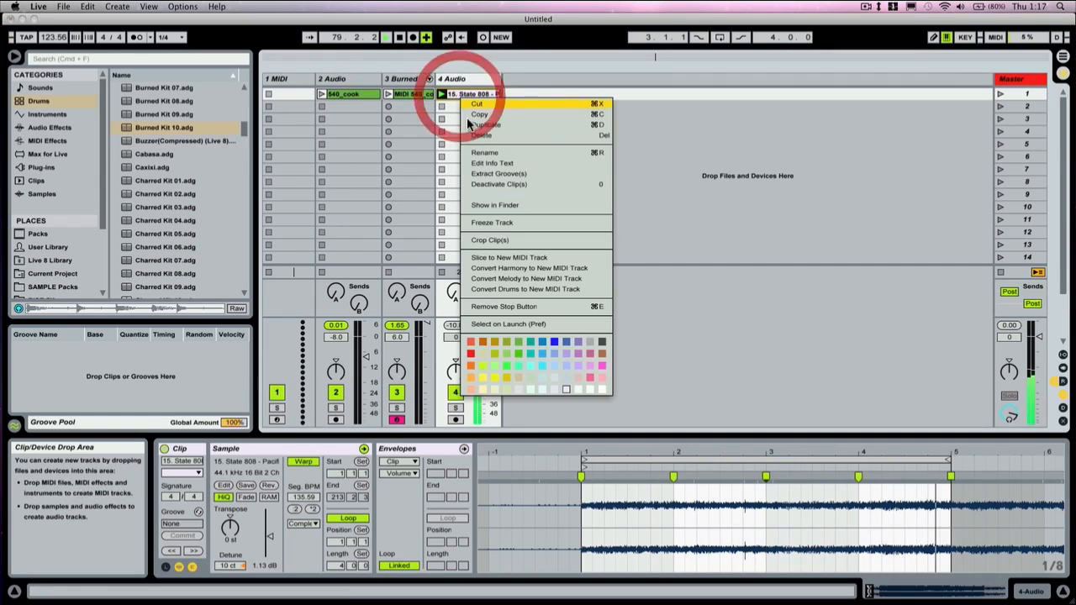
left_click(497, 269)
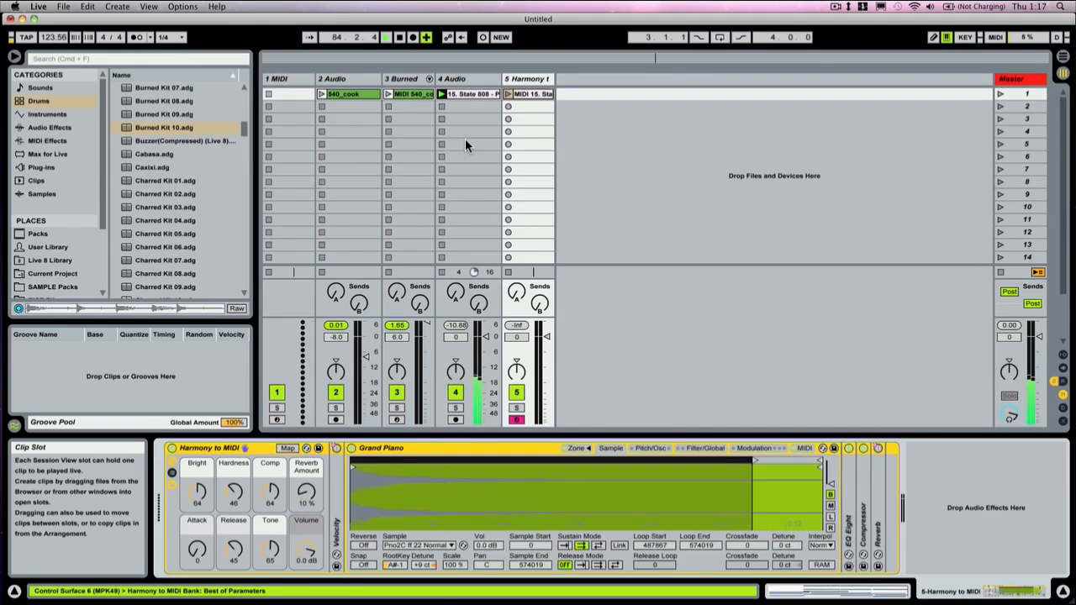
left_click(471, 79)
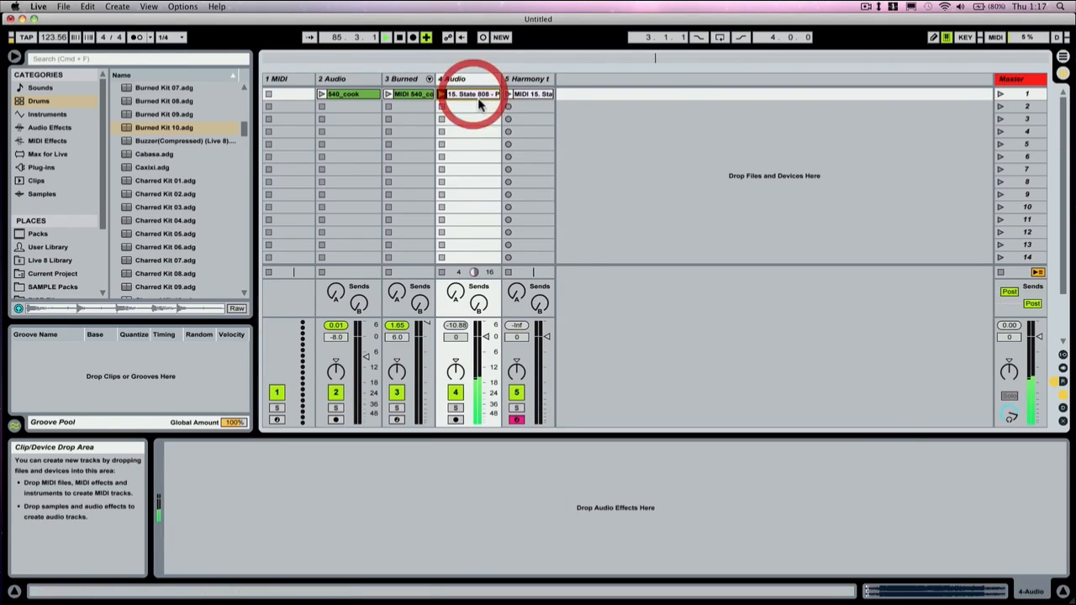
left_click(442, 271)
left_click(474, 80)
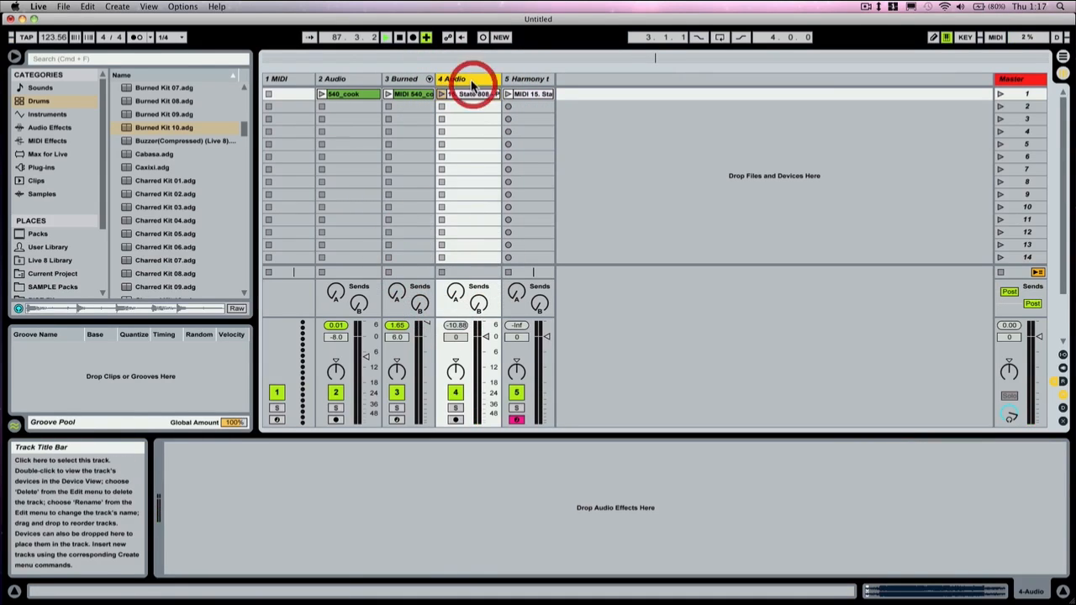
key("Delete")
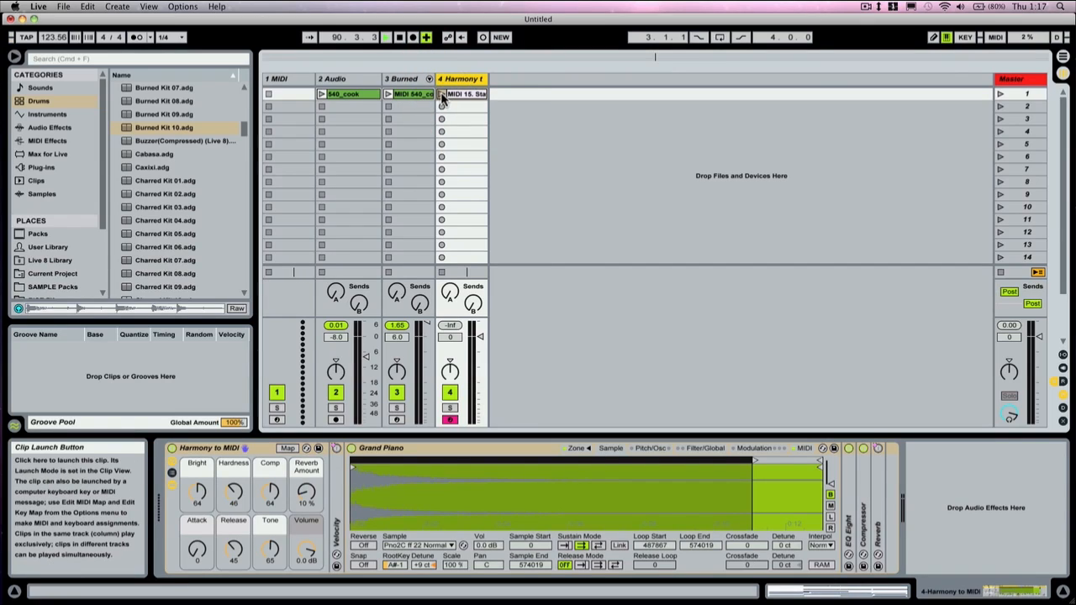
- Launch the harmony MIDI clip and show its notes in an enlarged note editor, folded to the used pitches
left_click(440, 94)
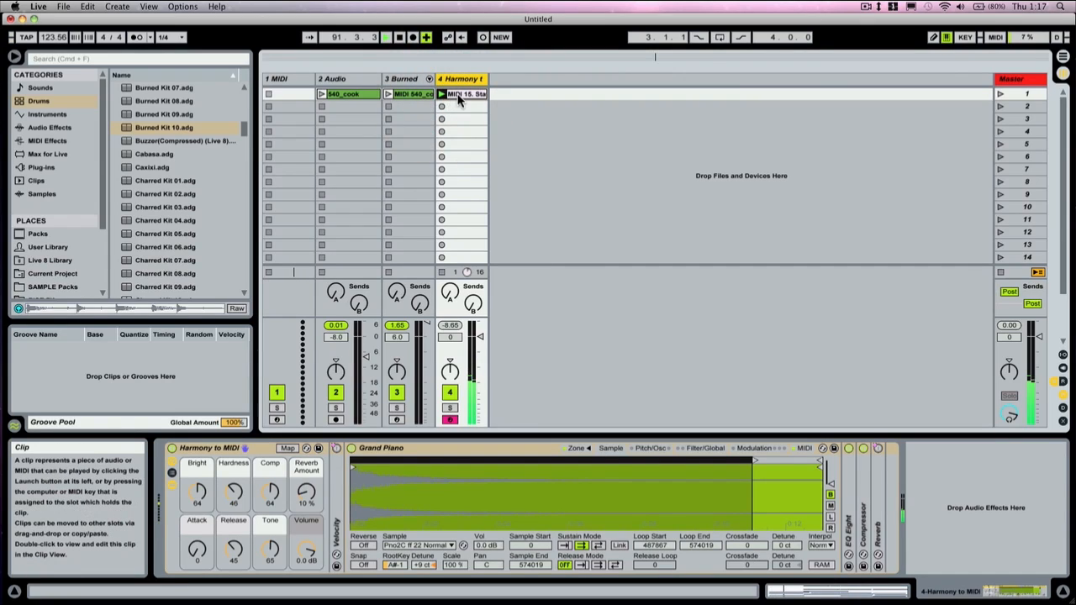
left_click(460, 96)
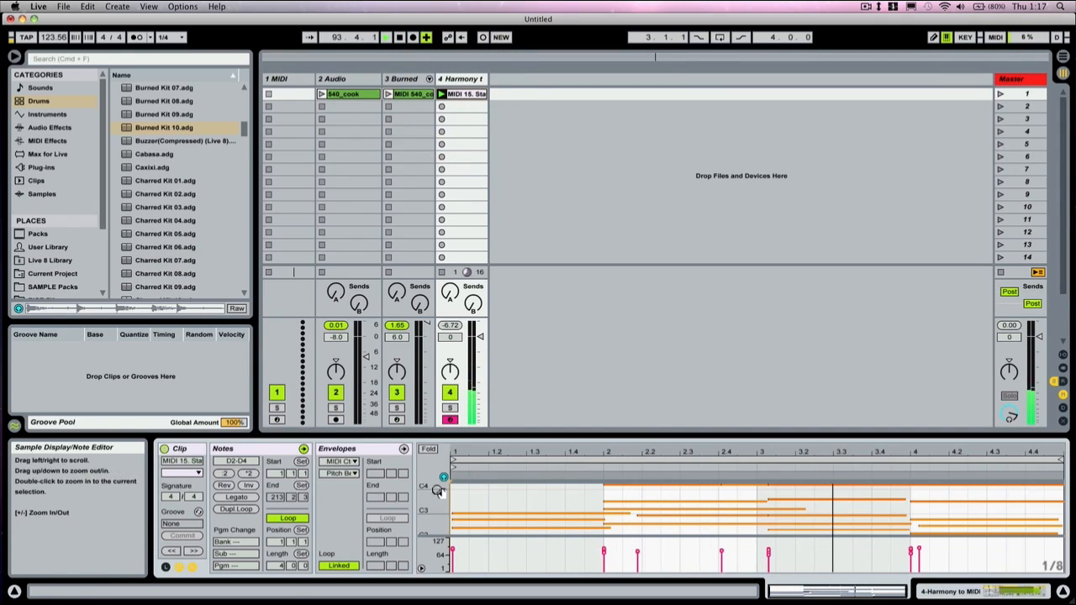
left_click_drag(437, 492, 440, 471)
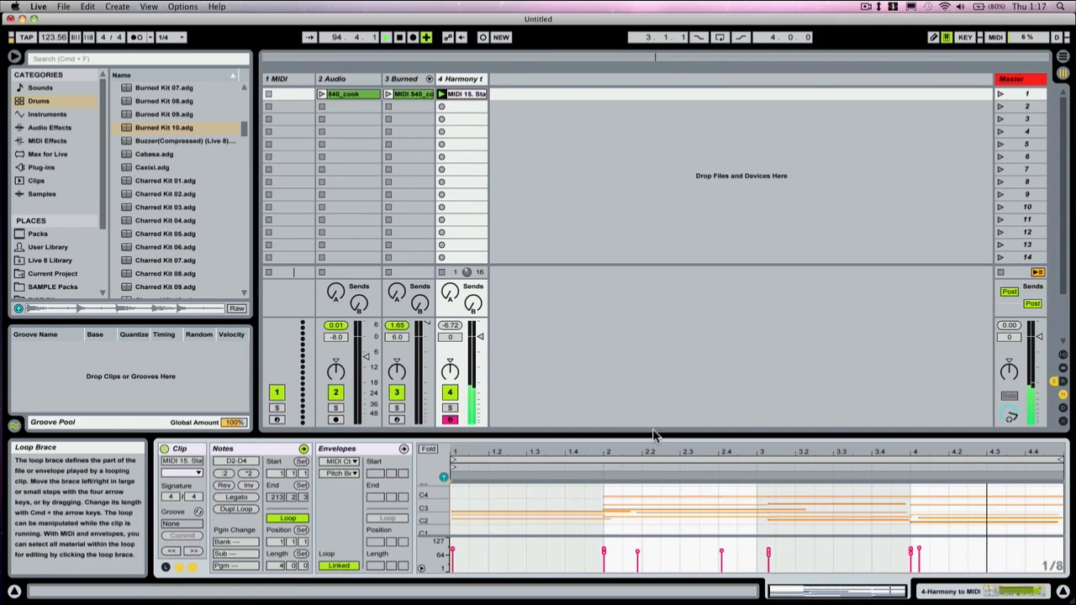
left_click_drag(654, 435, 641, 361)
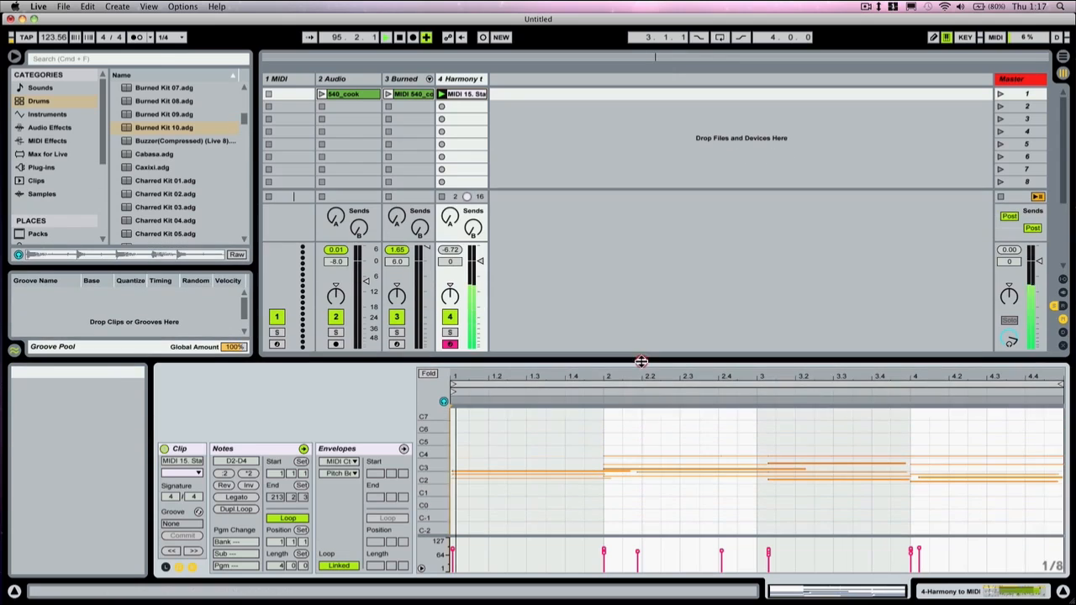
left_click(425, 375)
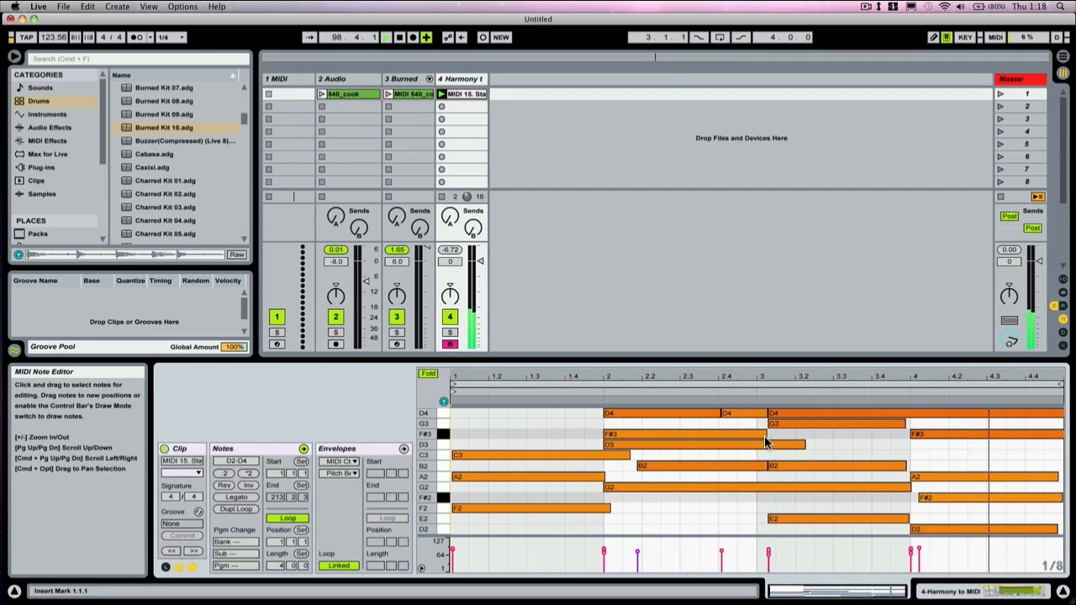
- Quantize all notes of the harmony clip
left_click(698, 515)
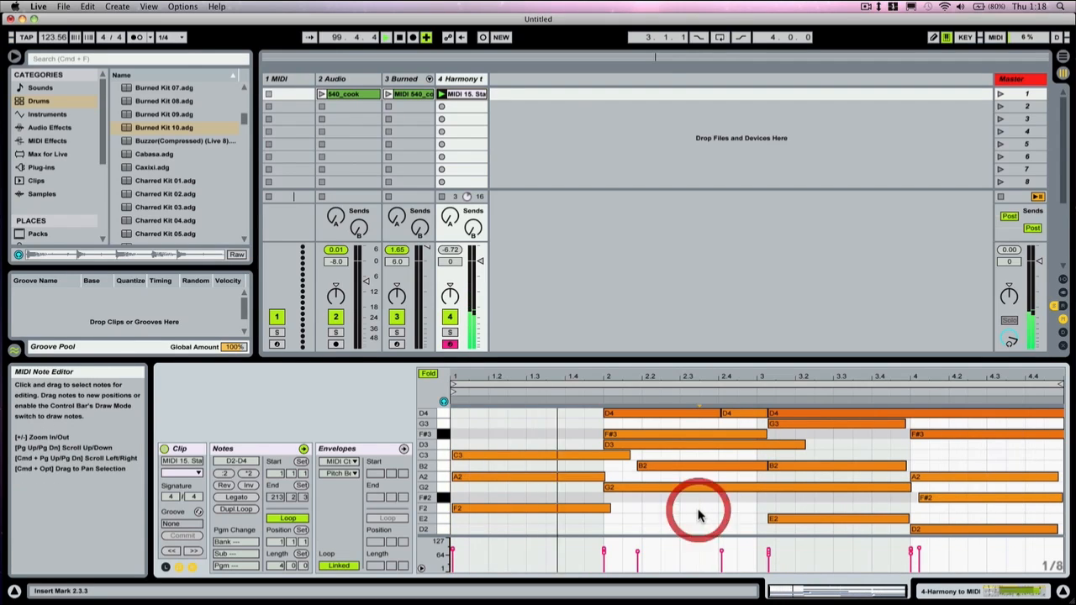
key("super")
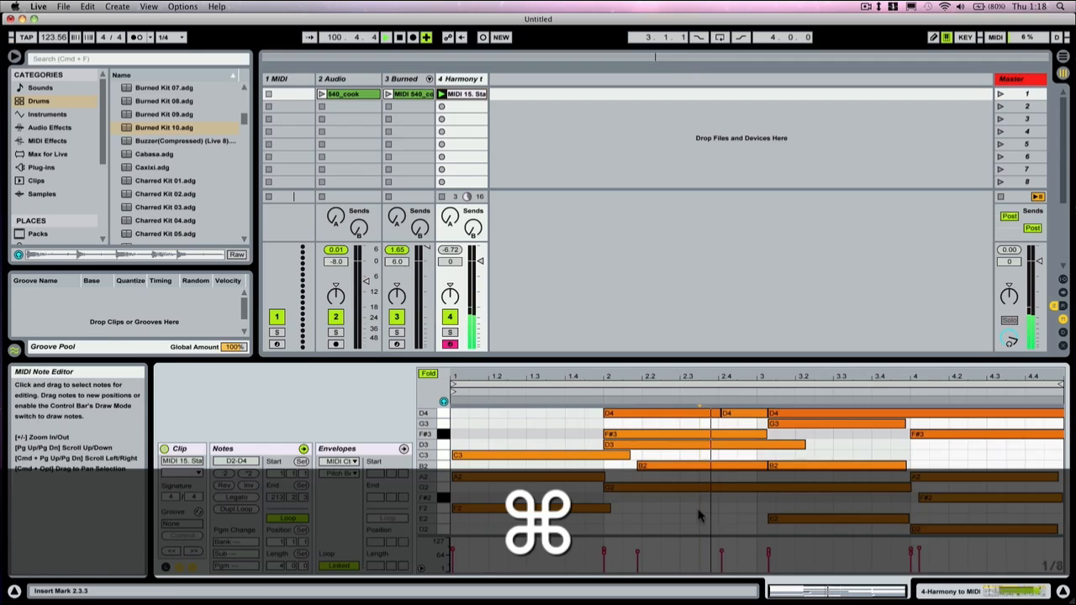
key("super+a")
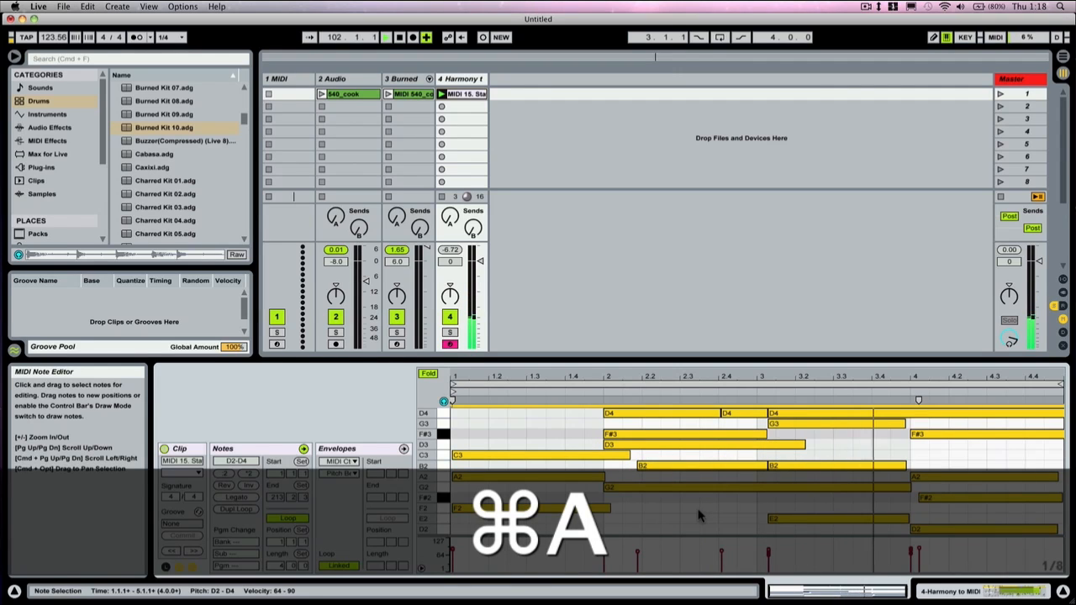
key("super+u")
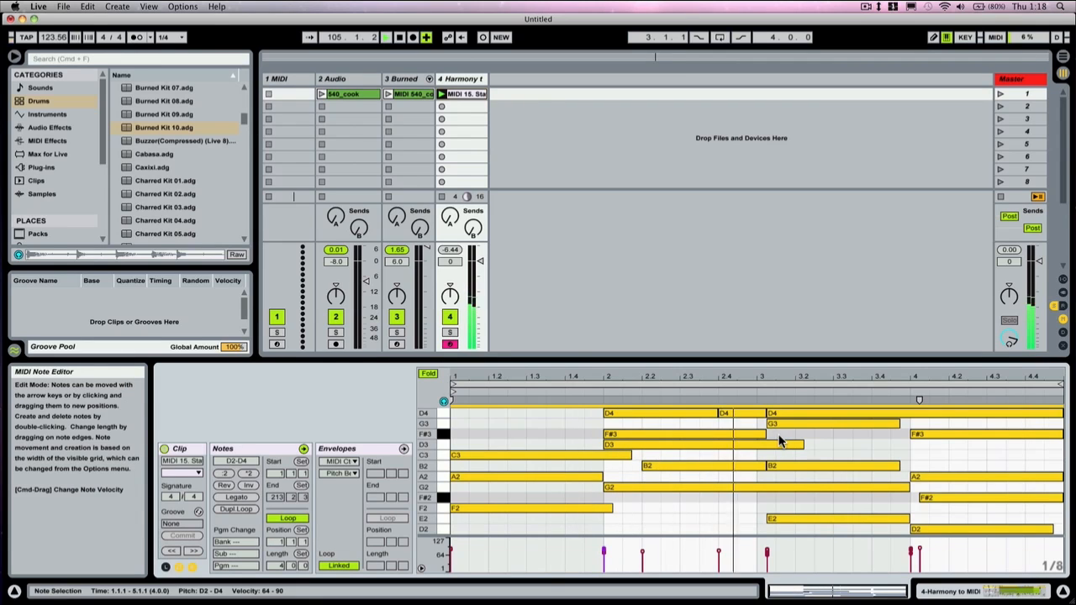
- Move the late E2, G3, D4 and B2 notes to the start of bar 3 and F#2 to bar 4, with note preview off
left_click(792, 521)
left_click_drag(793, 519, 783, 518)
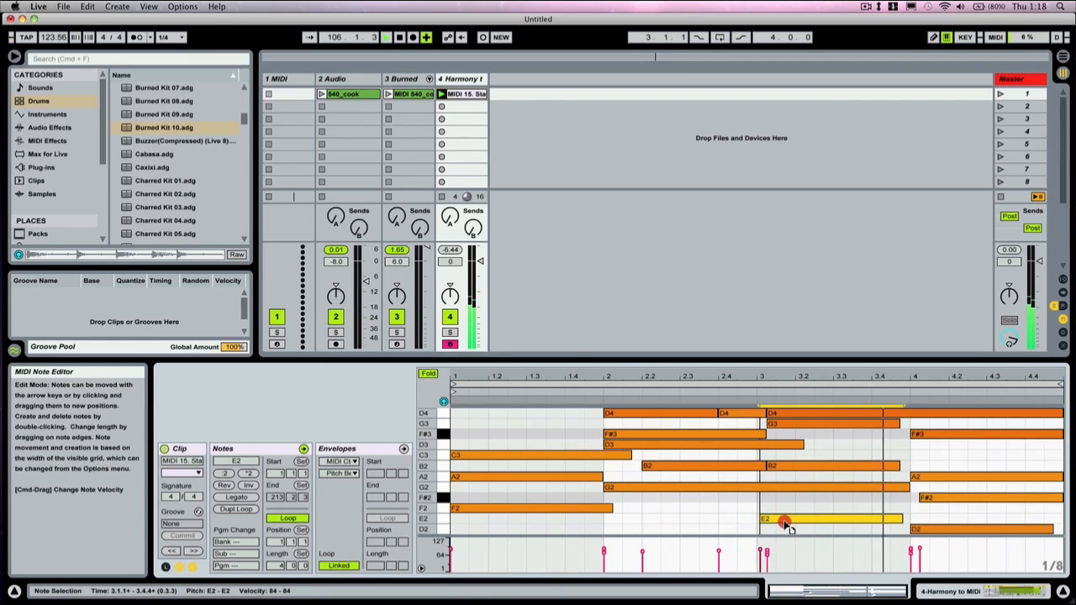
left_click_drag(780, 423, 770, 415)
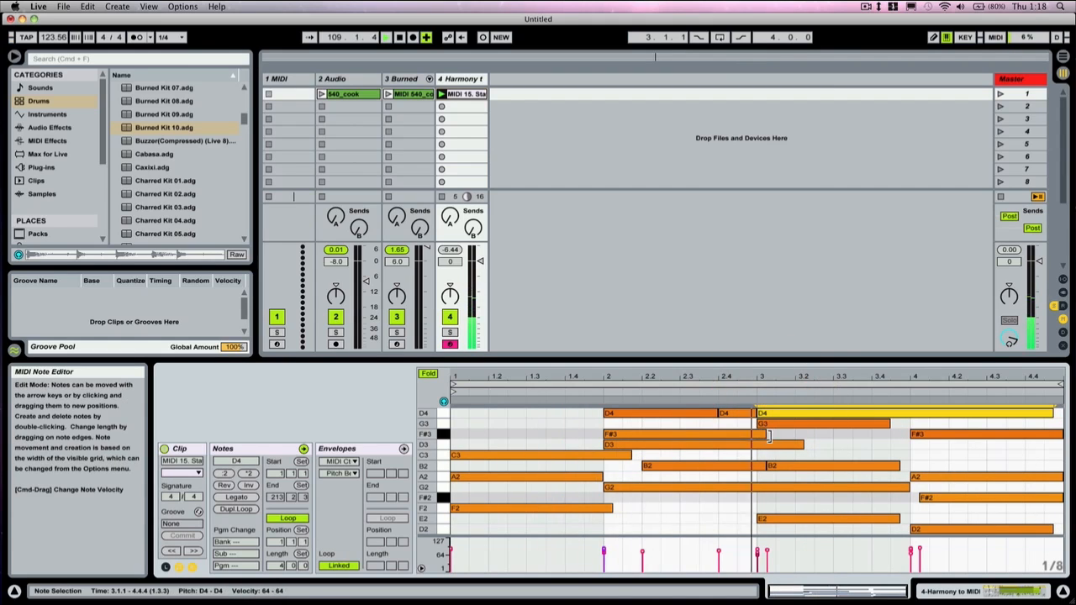
left_click_drag(775, 471, 766, 468)
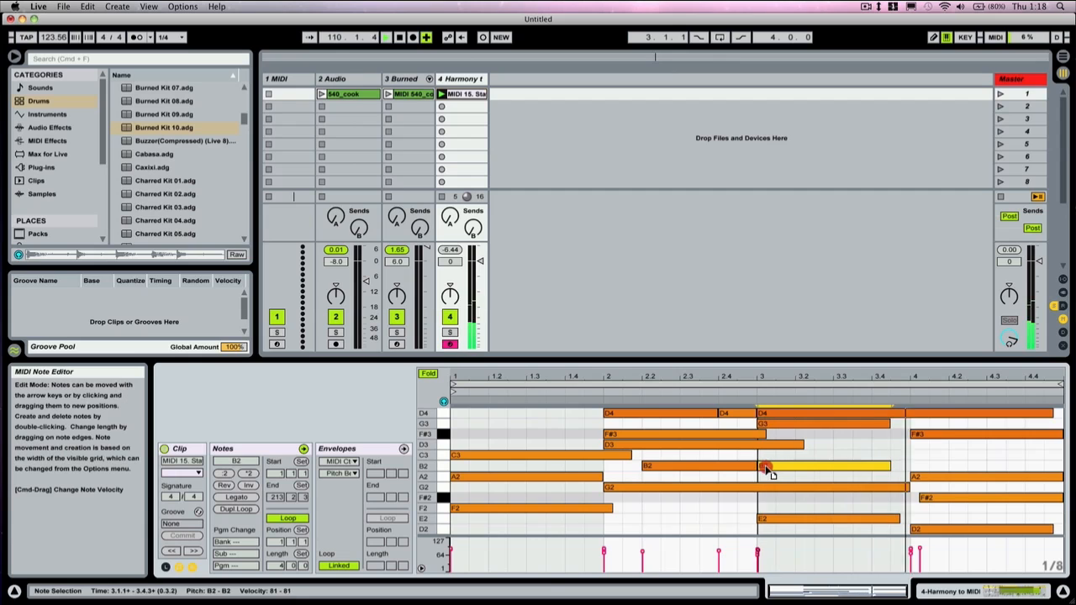
left_click(444, 401)
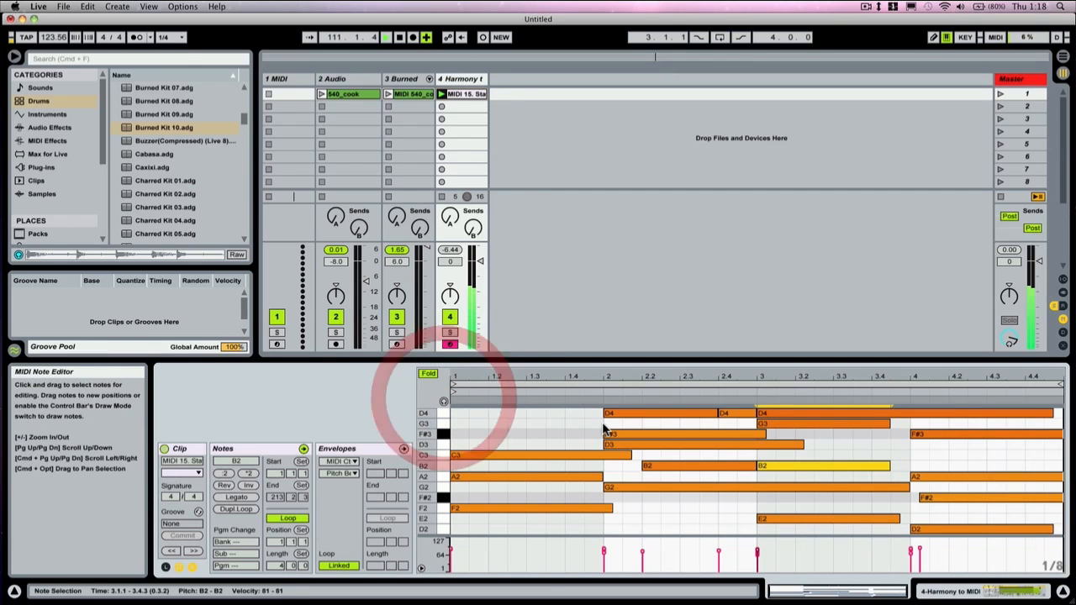
left_click_drag(931, 501, 921, 499)
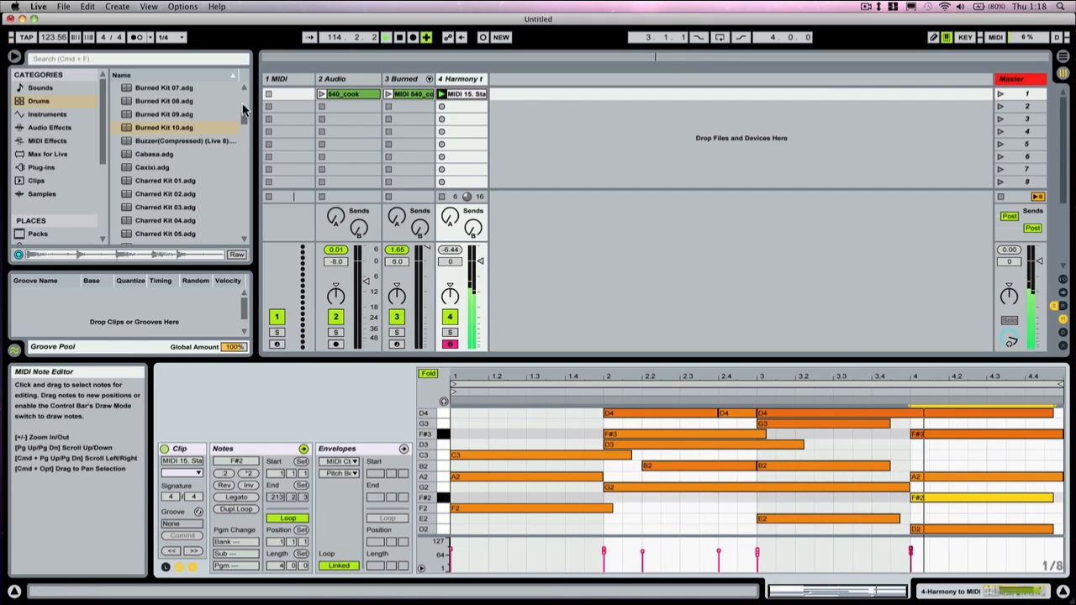
- Launch the converted drum clip alongside the harmony and set its track volume to 5.7 dB
left_click(388, 94)
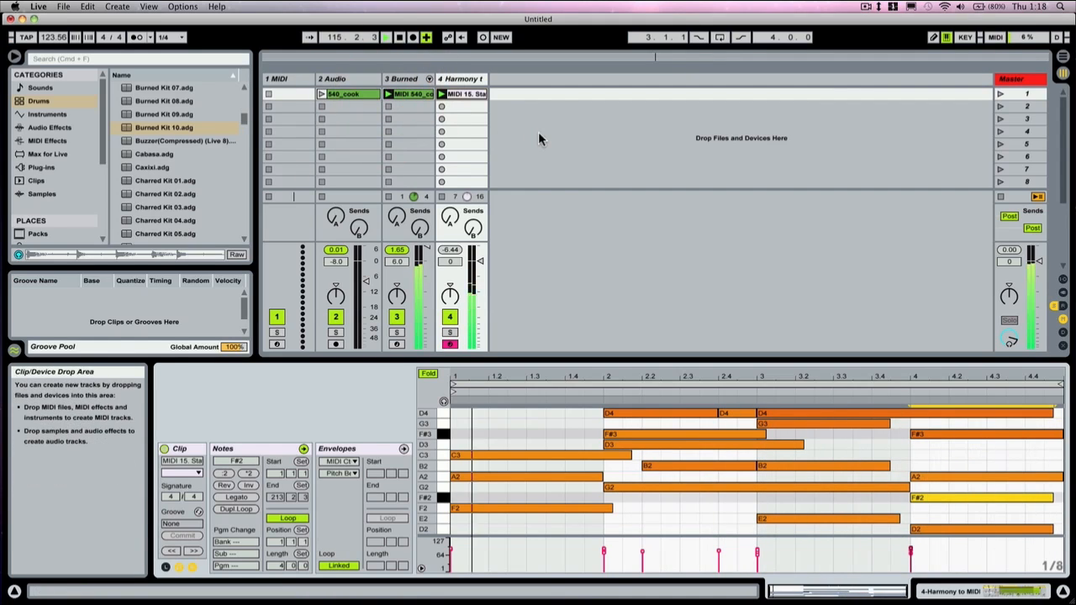
left_click_drag(427, 243, 427, 246)
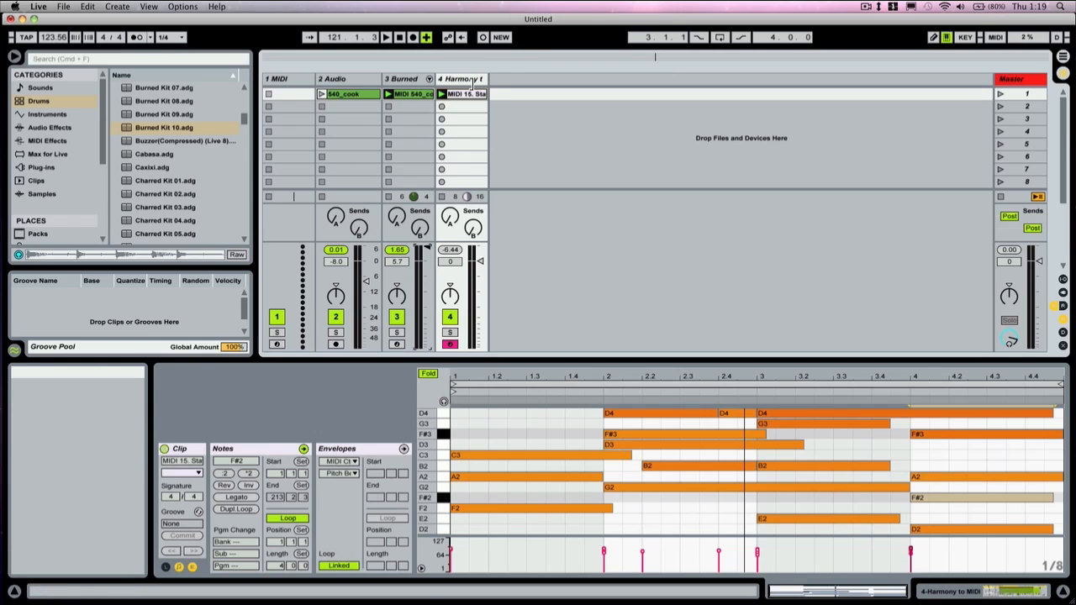
- Insert an audio track after the harmony track, arm it and record a clip into its first slot
key("super+t")
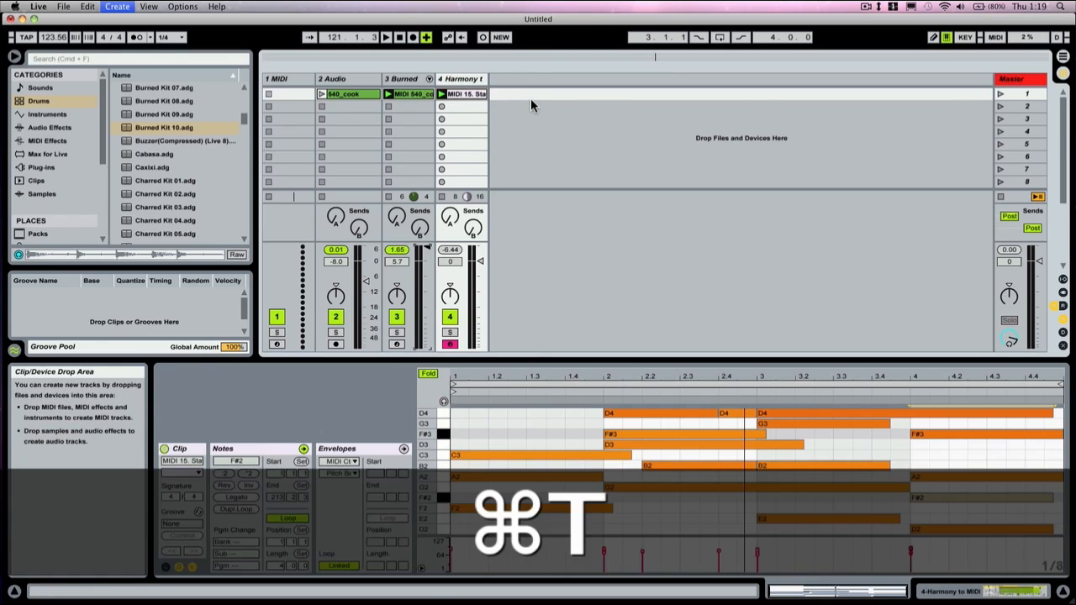
left_click(1061, 284)
left_click_drag(580, 361, 578, 471)
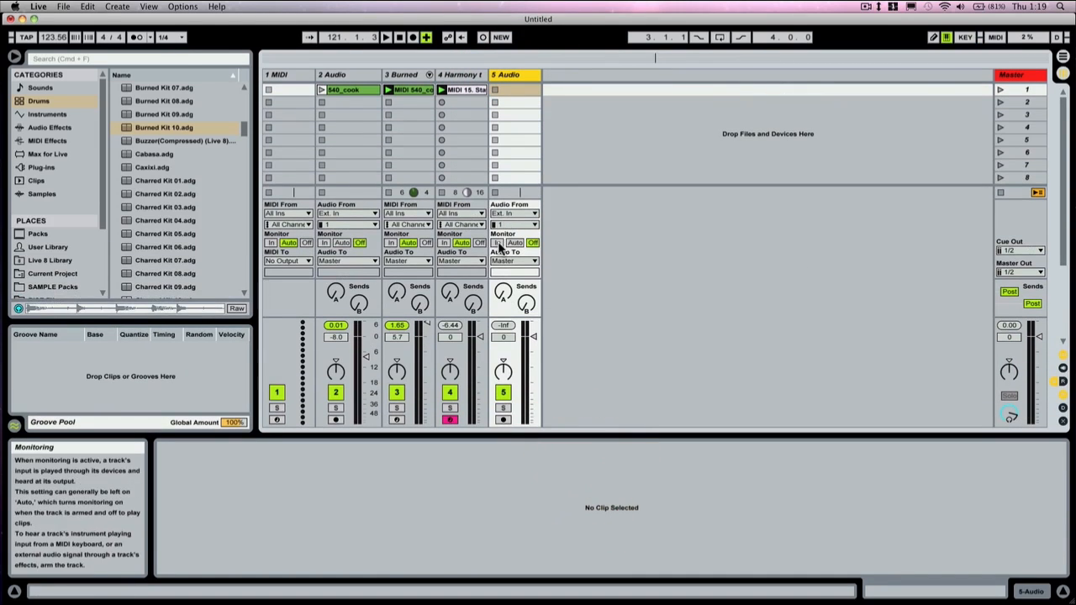
left_click(503, 420)
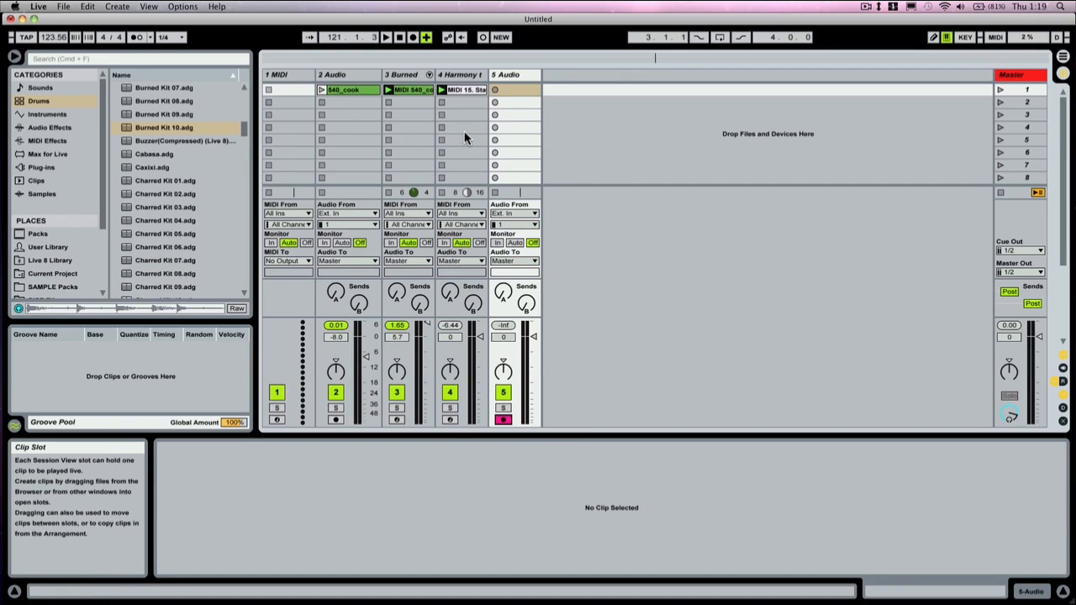
left_click(494, 89)
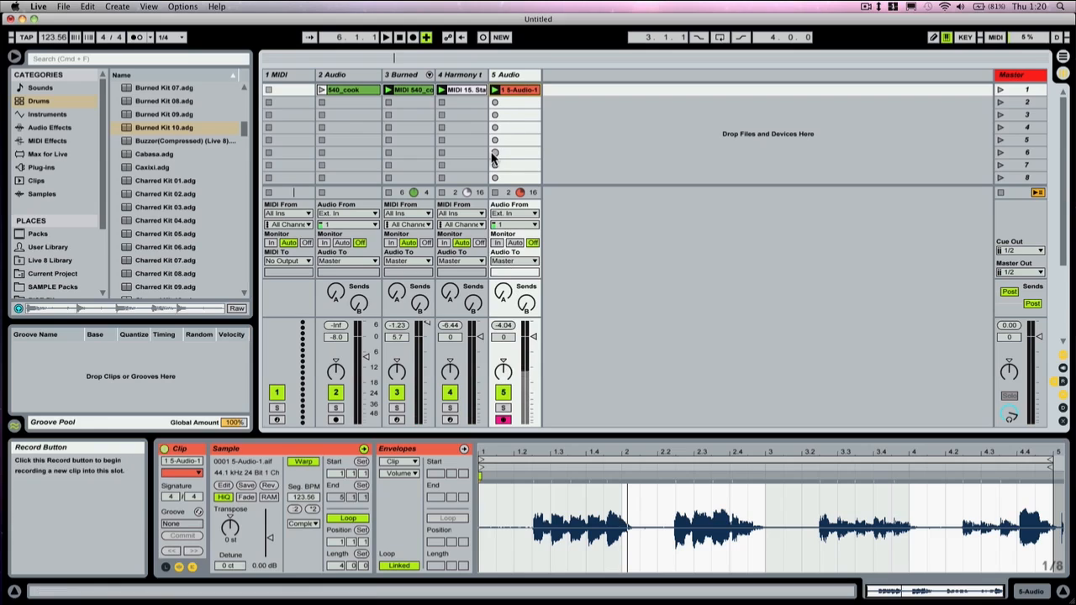
- Convert the recorded clip's melody to a new MIDI track, and delete the recorded audio track
right_click(508, 90)
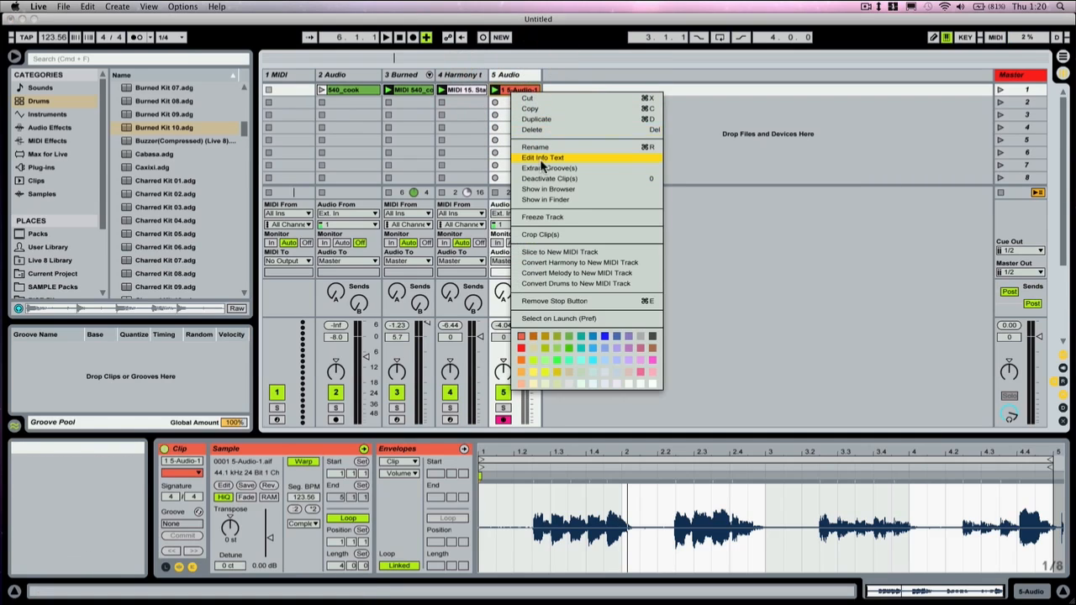
left_click(590, 274)
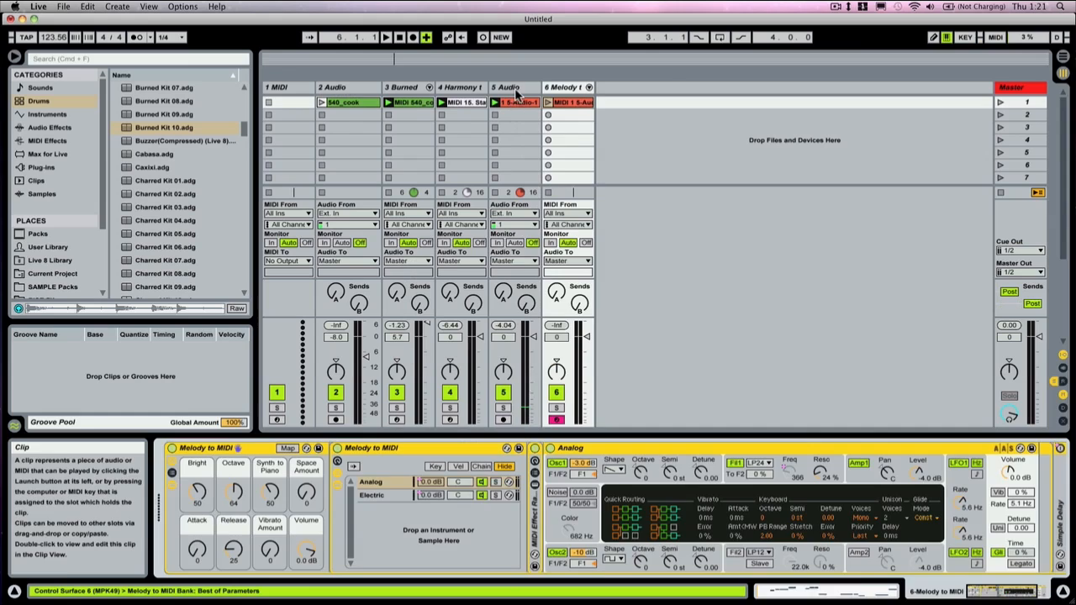
left_click(510, 87)
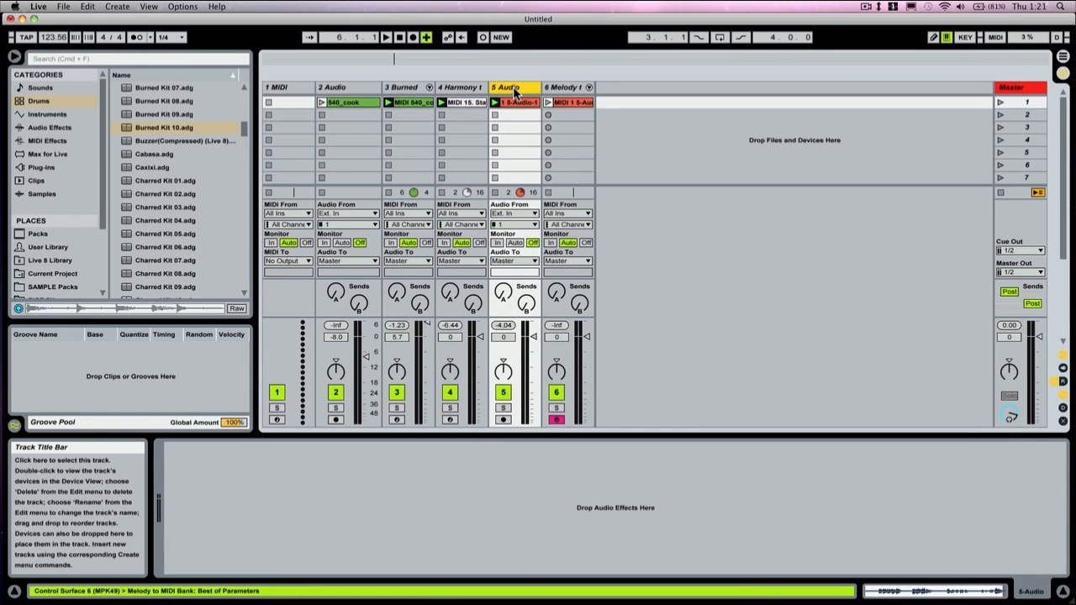
key("Delete")
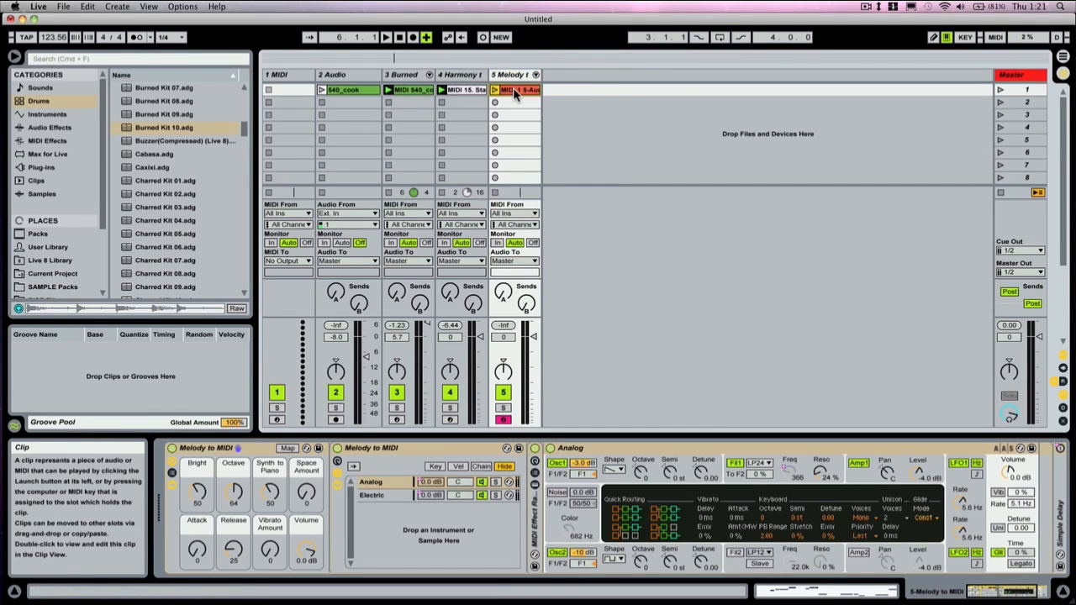
- Show the melody MIDI clip's notes in an enlarged note editor and launch the clip
double_click(515, 94)
left_click_drag(544, 436, 546, 369)
left_click_drag(430, 458, 420, 496)
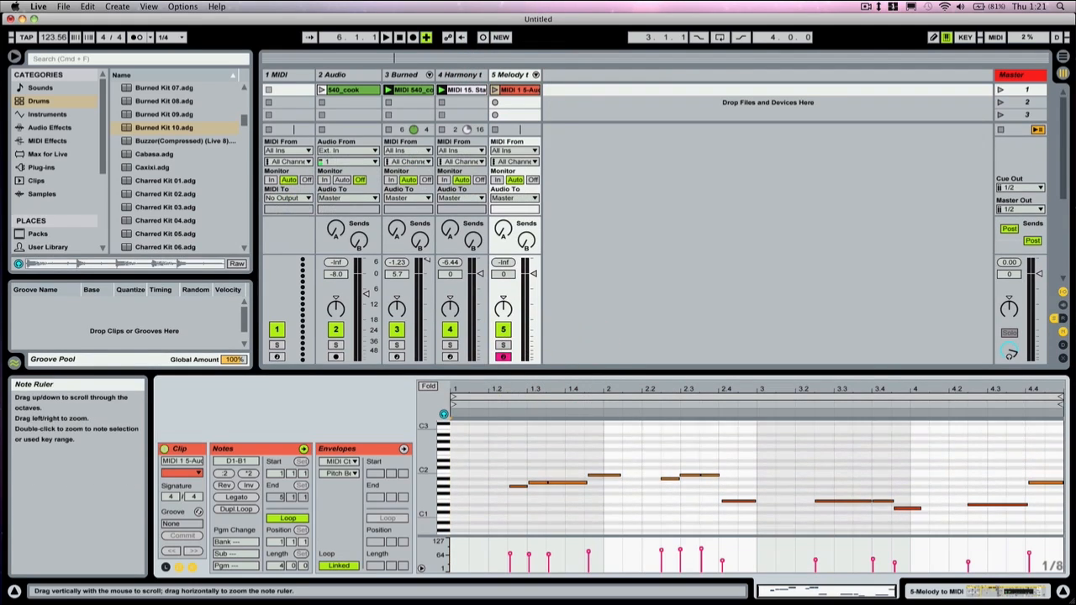
left_click(496, 89)
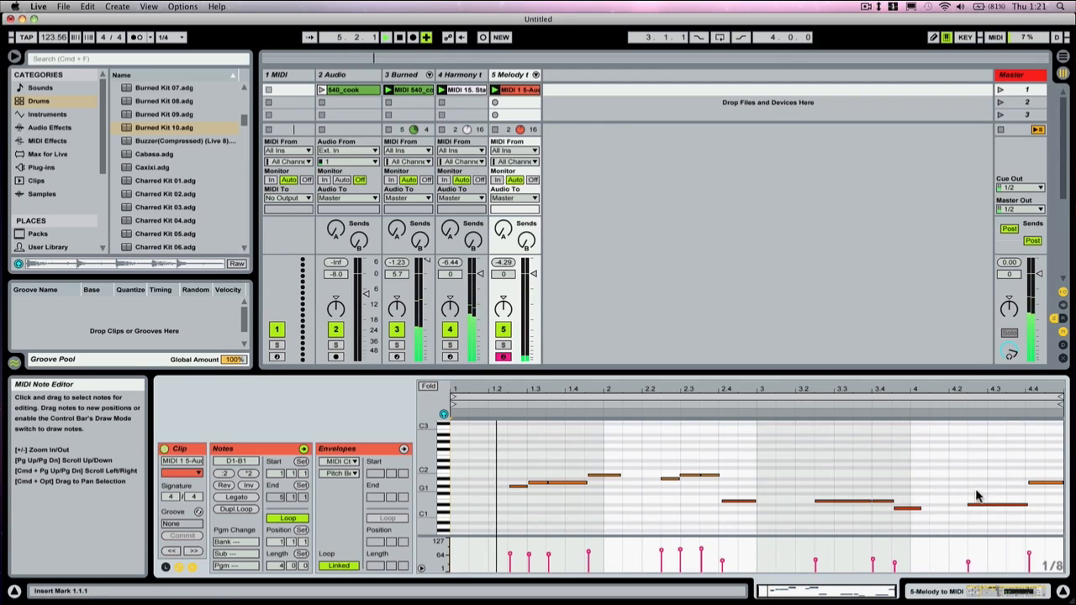
- Correct the melody notes with preview off: D1 at beat 4.2, B1 at beat 2.2, and the E1 note starting on beat 2.4
left_click_drag(996, 506, 994, 535)
left_click(444, 414)
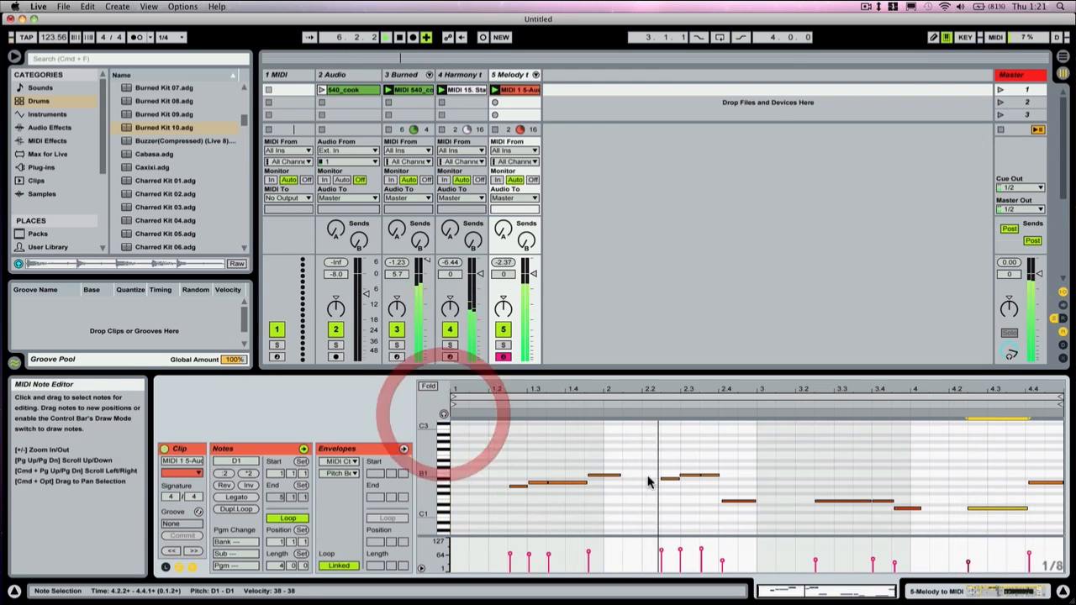
left_click_drag(670, 479, 670, 476)
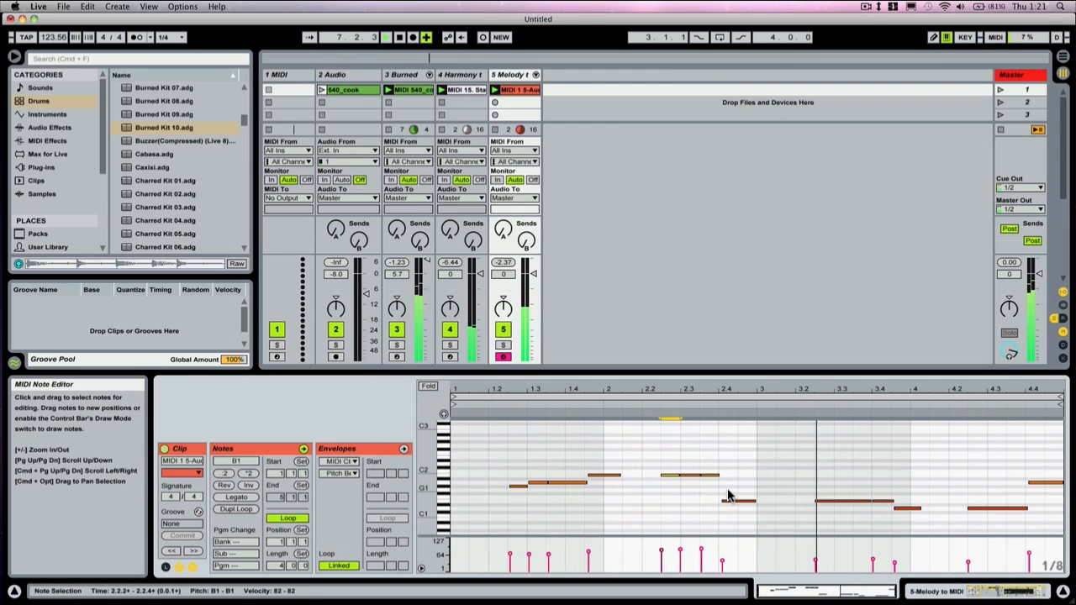
left_click_drag(728, 498, 725, 500)
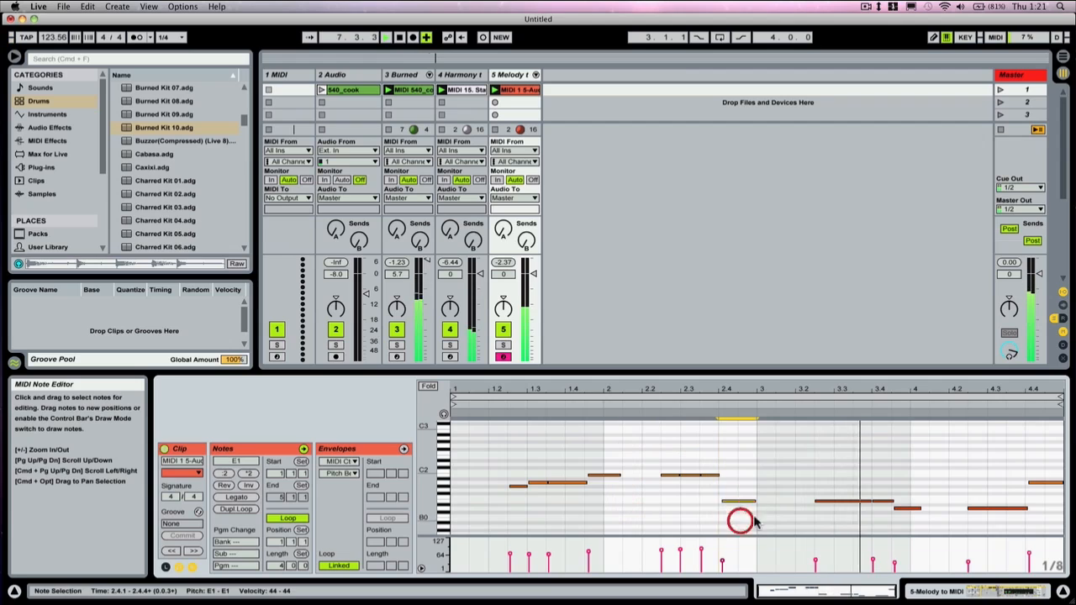
left_click(786, 476)
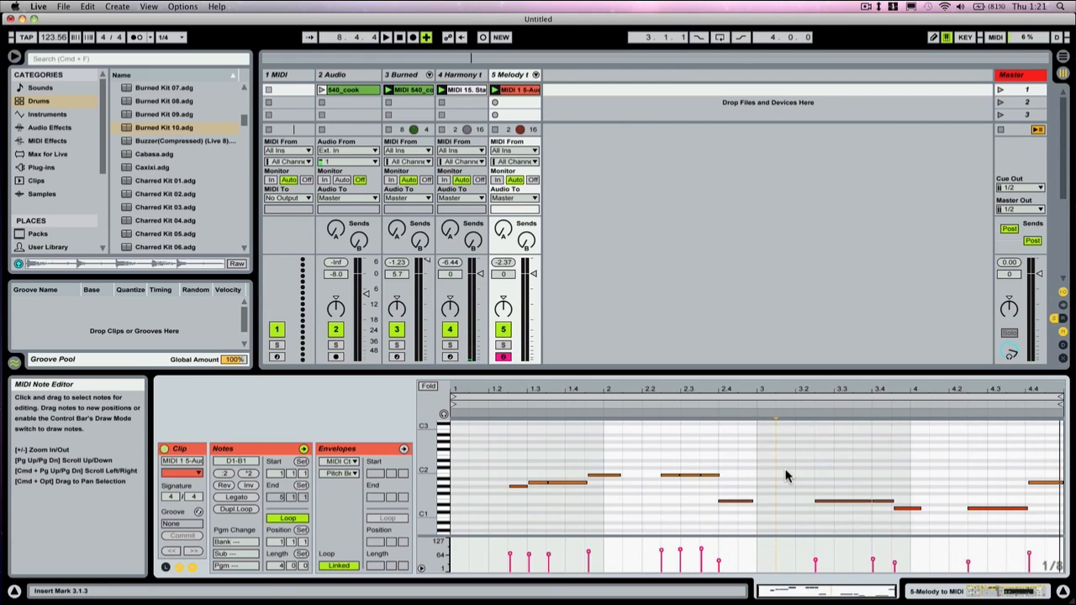
- Quantize all notes in the melody clip, and undo the attempt to shorten them all together
key("super+a")
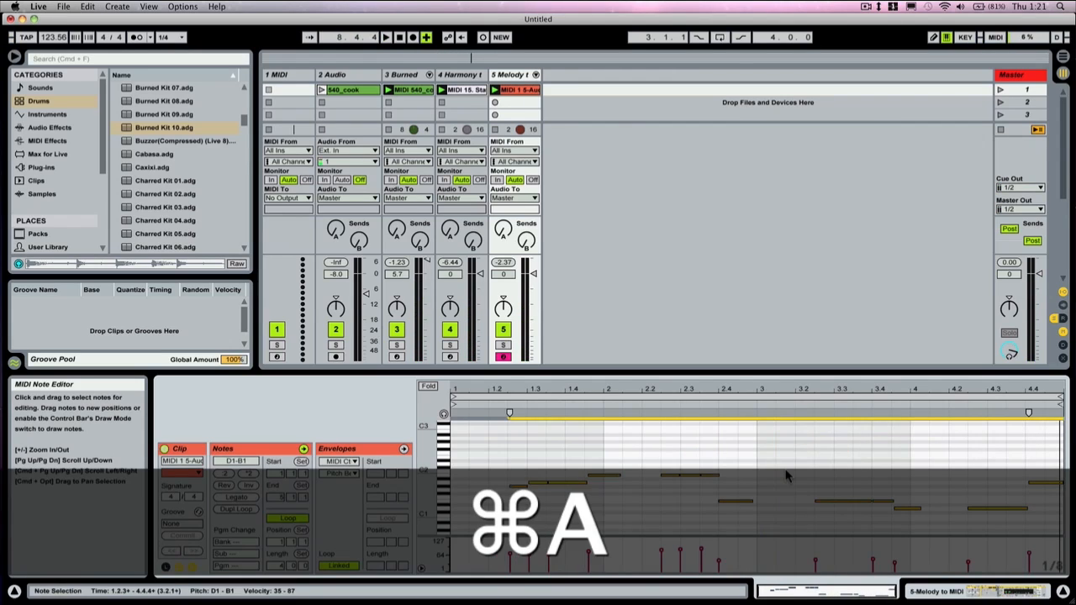
key("super+u")
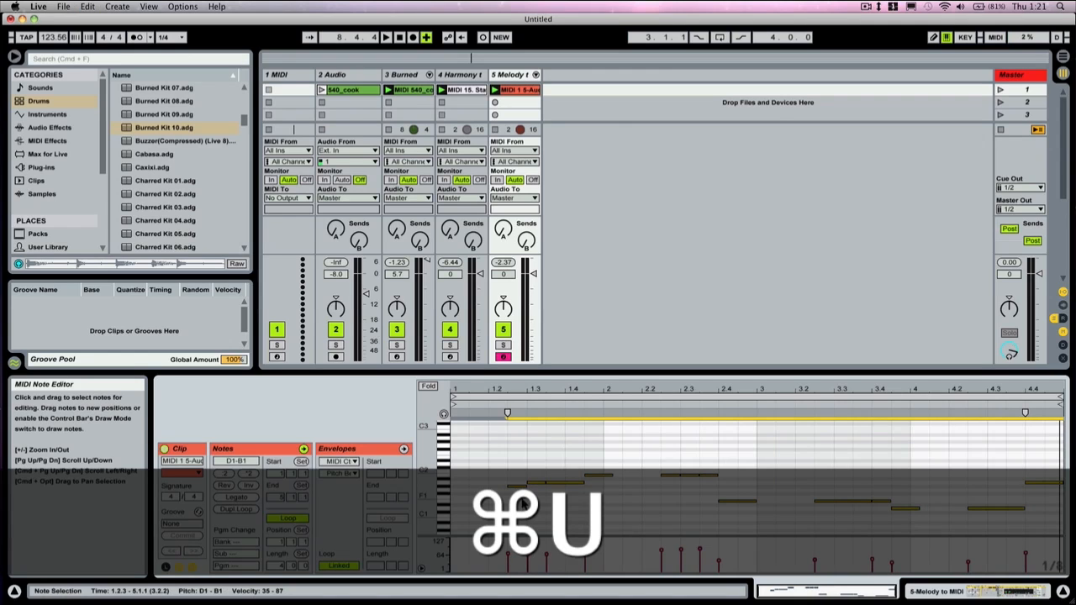
left_click(993, 508)
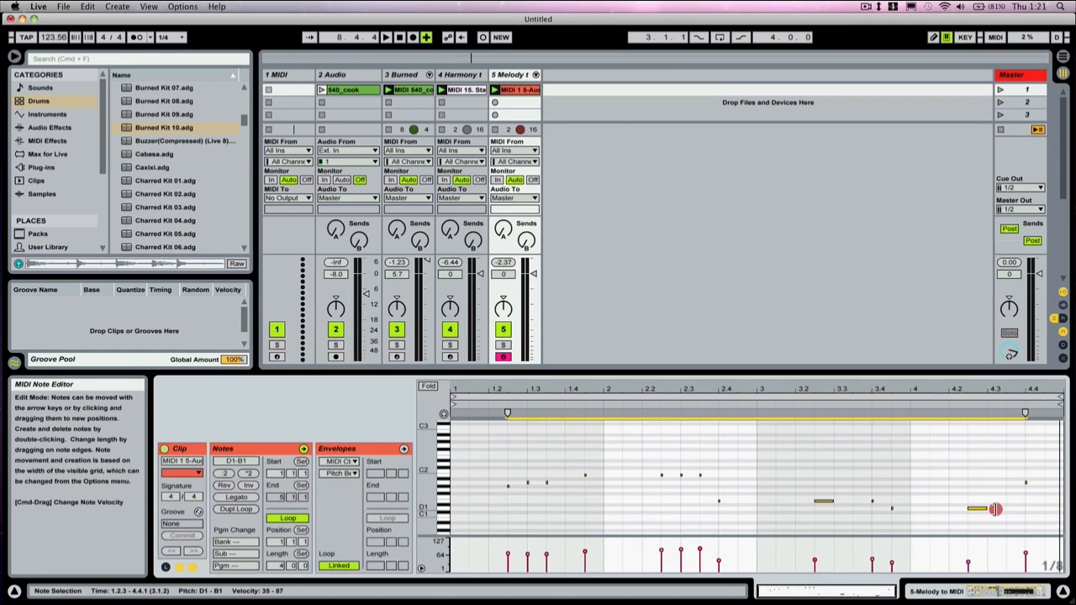
key("super+z")
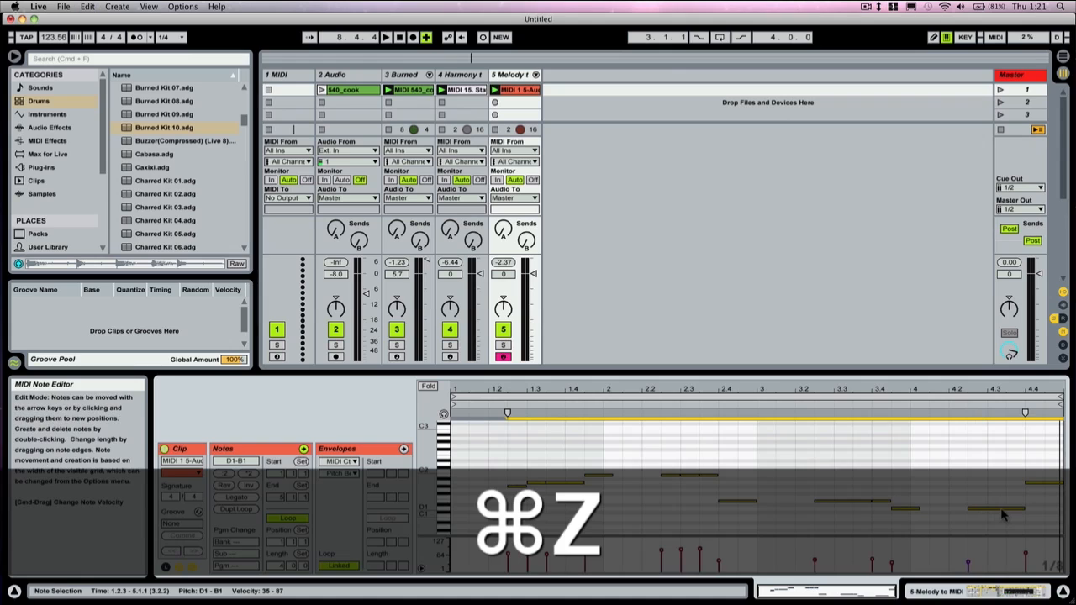
- Shorten the long D1 note at 4.2.3 and duplicate it twice so three short D1 notes run up to 4.4.1
left_click(1007, 513)
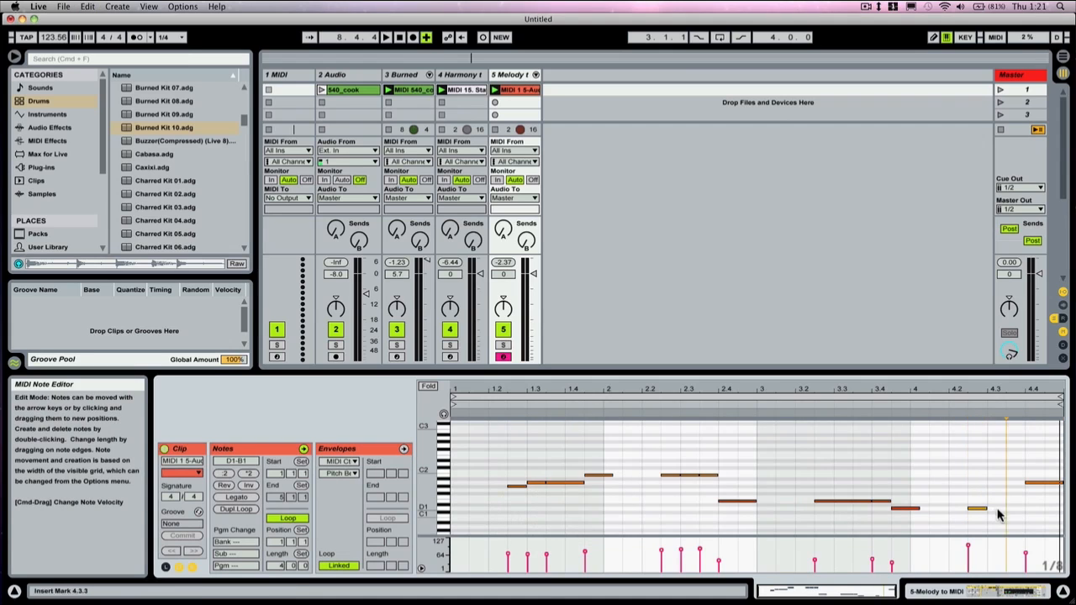
key("space")
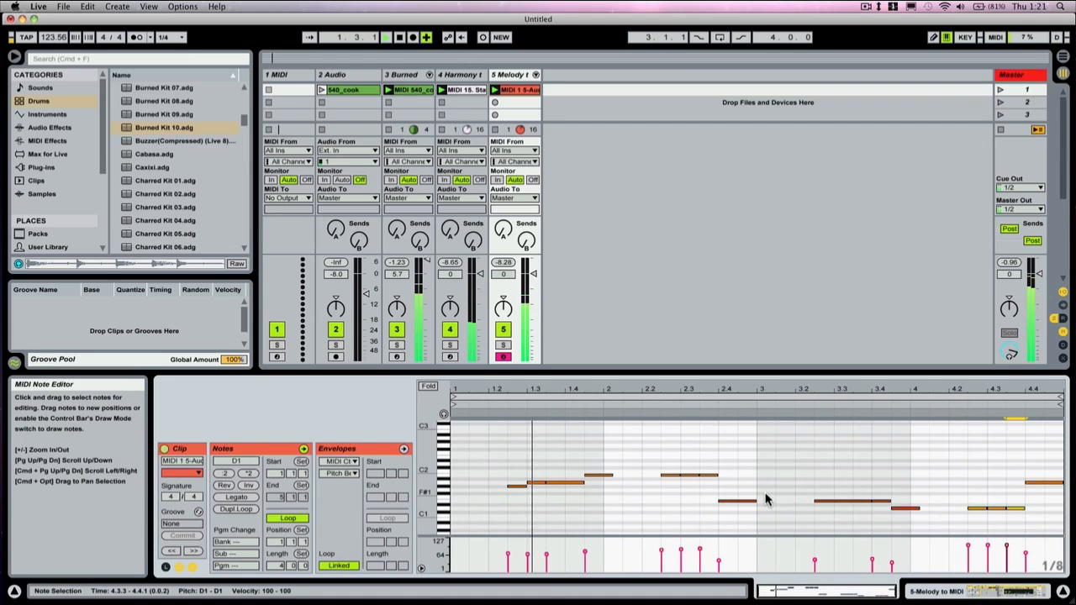
- Raise the note at 1.2.3 to A1, and break the long A1 note into short repeats by duplicating it at 1.4.1
left_click(519, 485)
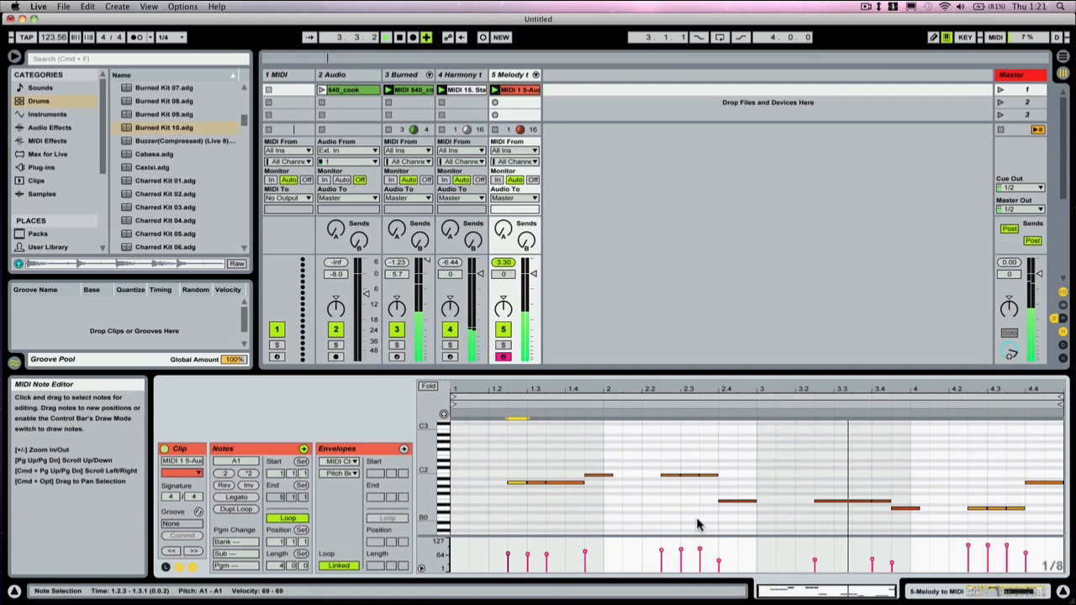
left_click(540, 485)
key("super+d")
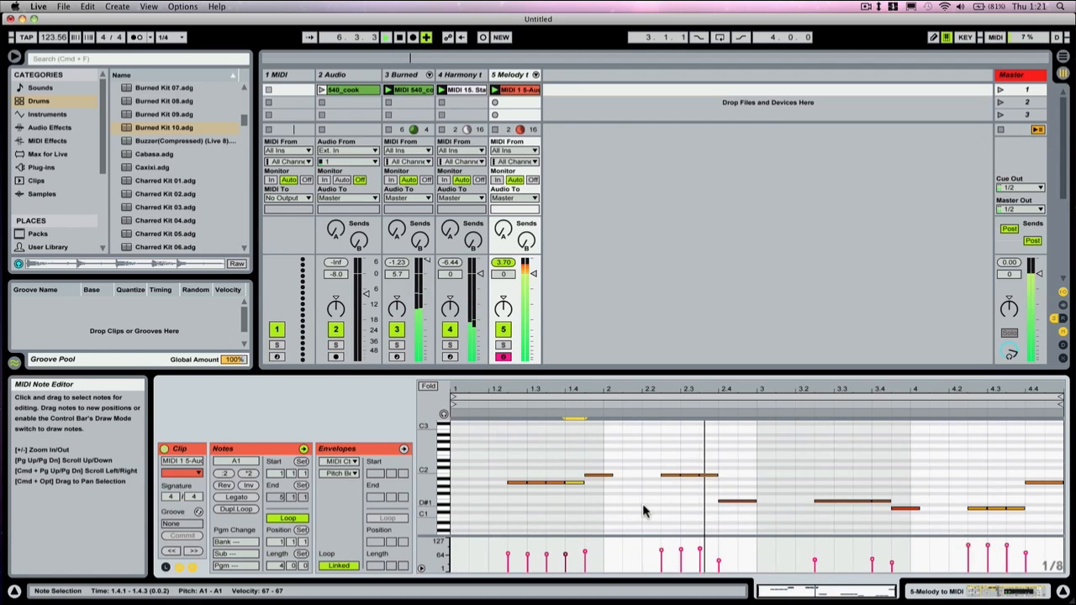
- Show the melody track's devices and set the Melody to MIDI rack's macros to Octave 34, Release 19 and Bright 43
double_click(506, 75)
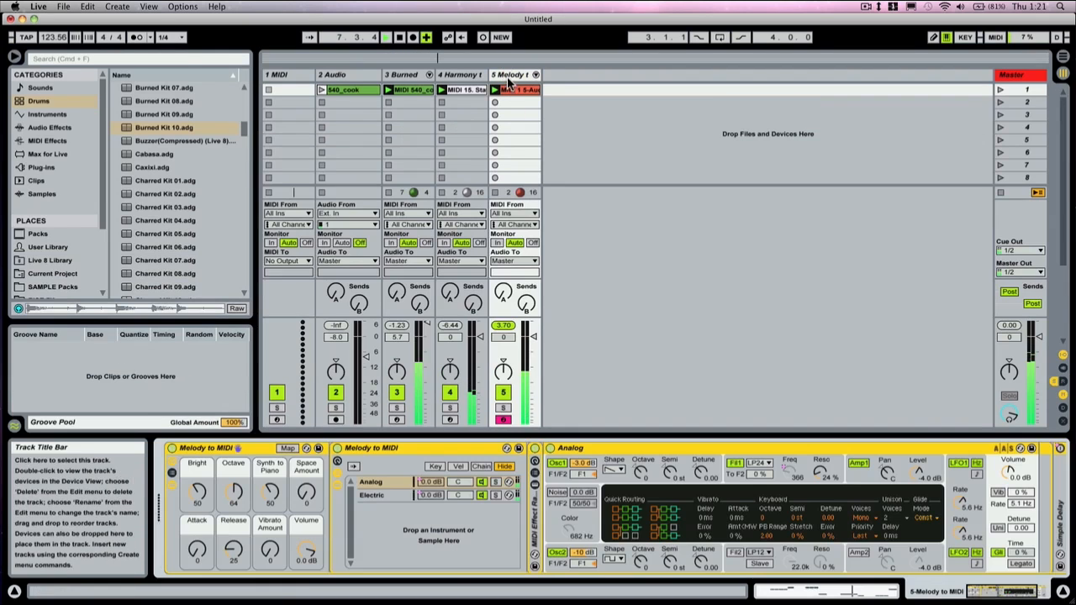
left_click(233, 495)
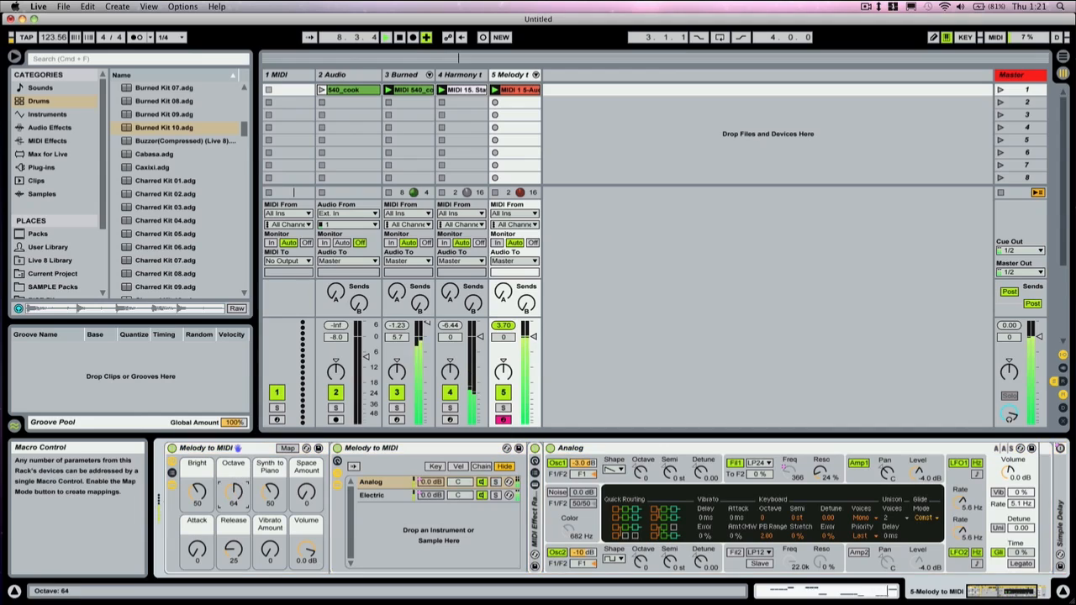
left_click_drag(234, 494, 234, 513)
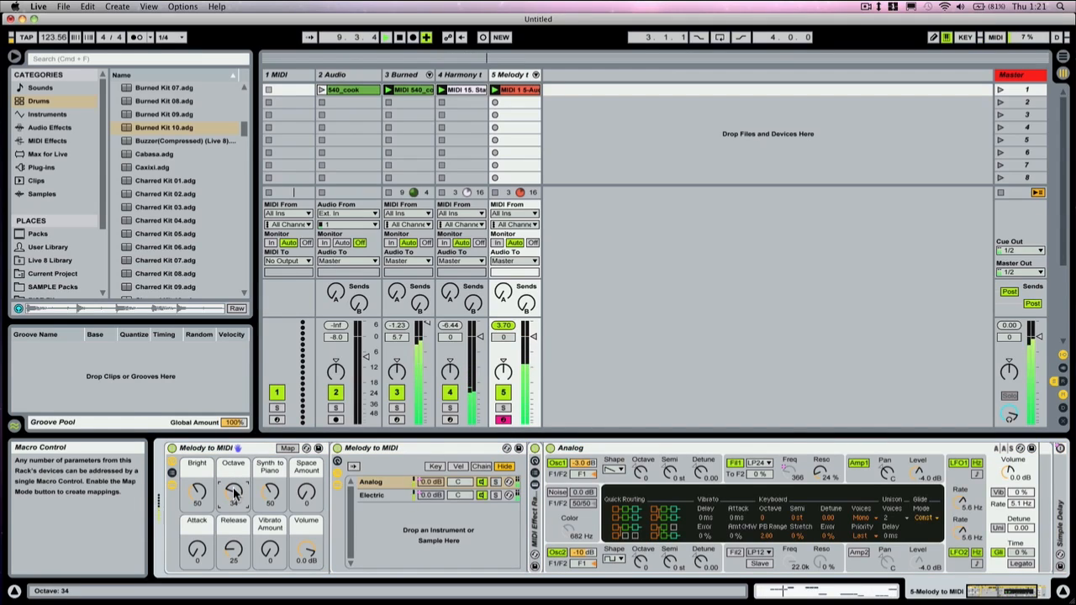
left_click_drag(222, 555, 222, 570)
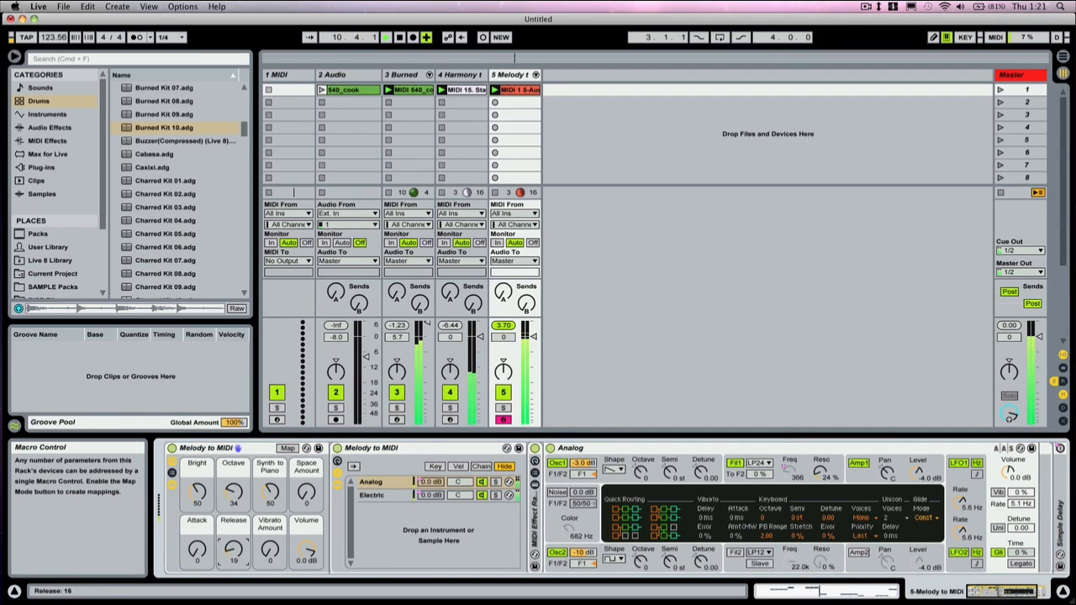
left_click_drag(197, 492, 197, 507)
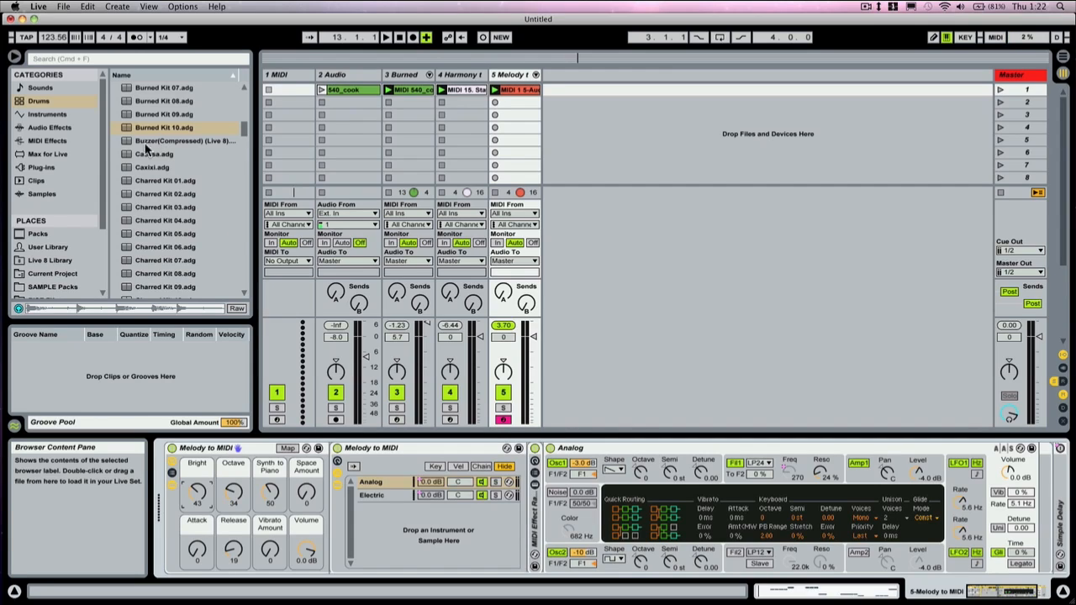
- Browse the instruments in reversed name order and search them for "bass" to reach the Analog bass presets
left_click(39, 101)
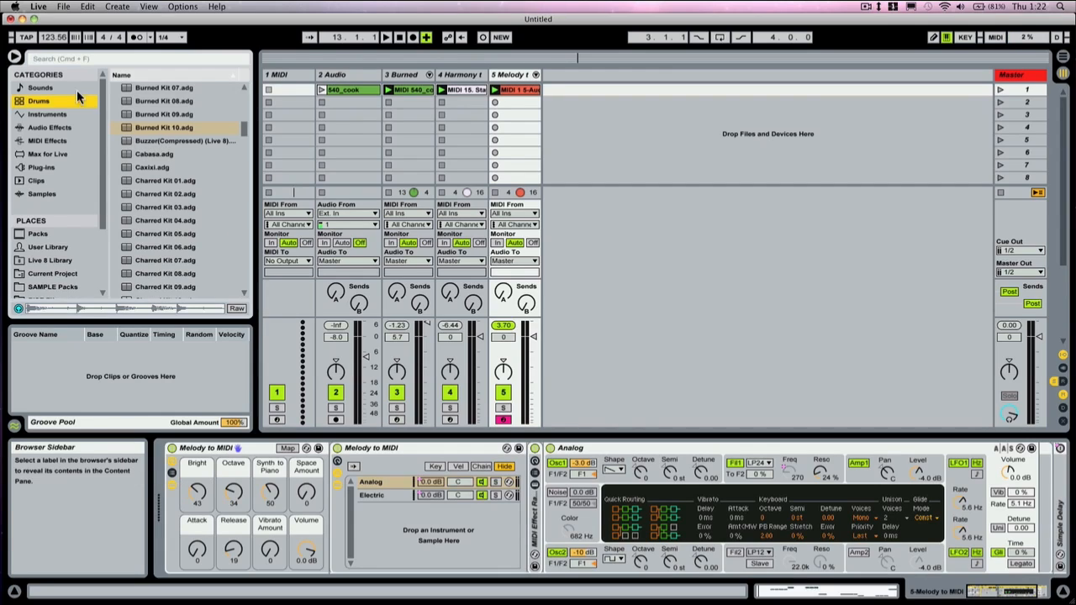
left_click(48, 114)
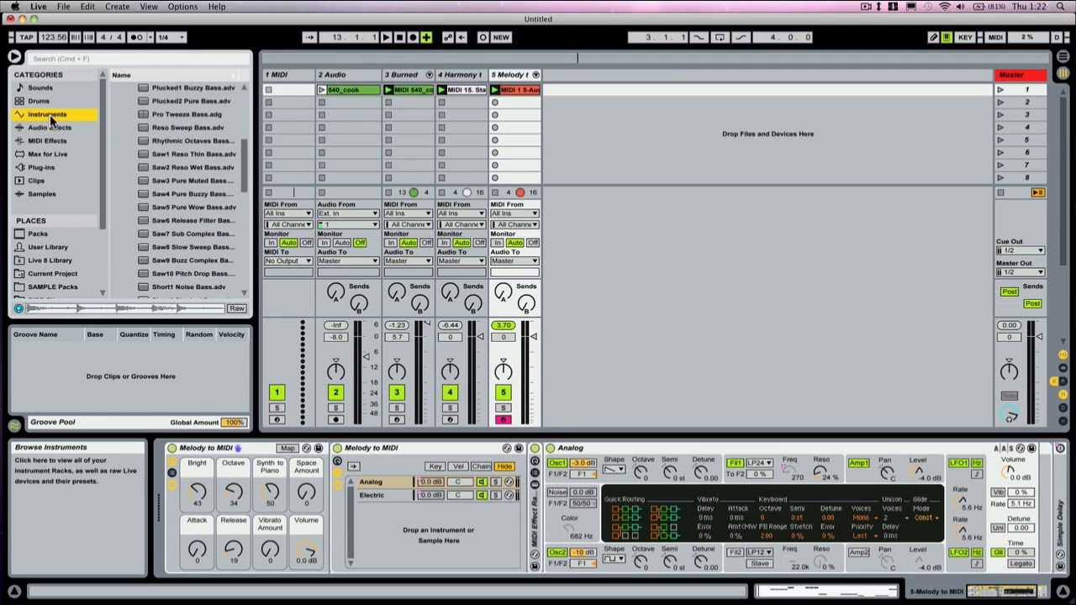
scroll(153, 119, "up", 5)
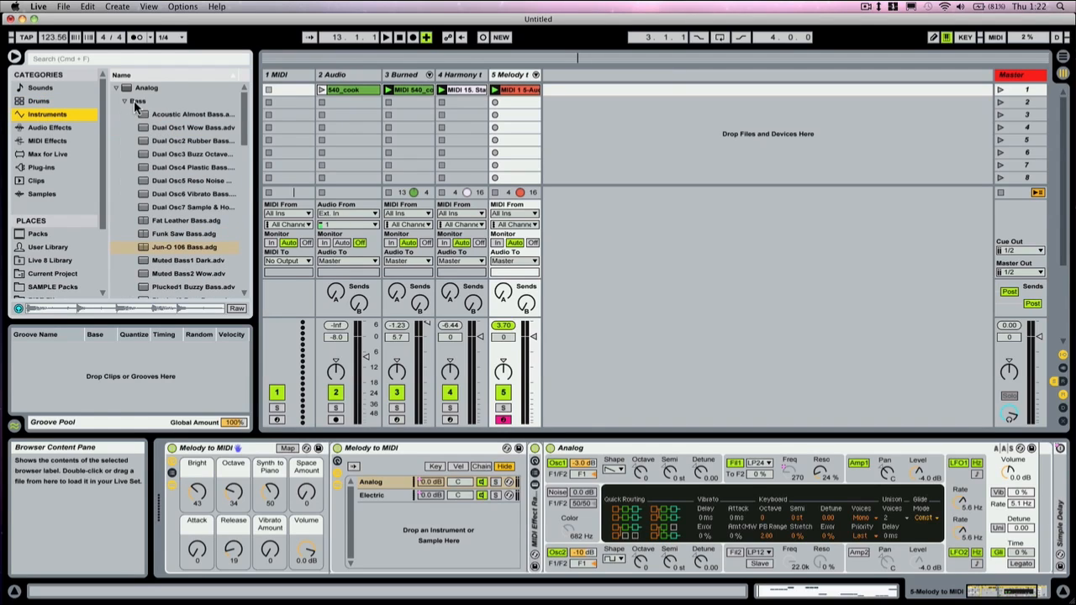
left_click(160, 74)
left_click(135, 60)
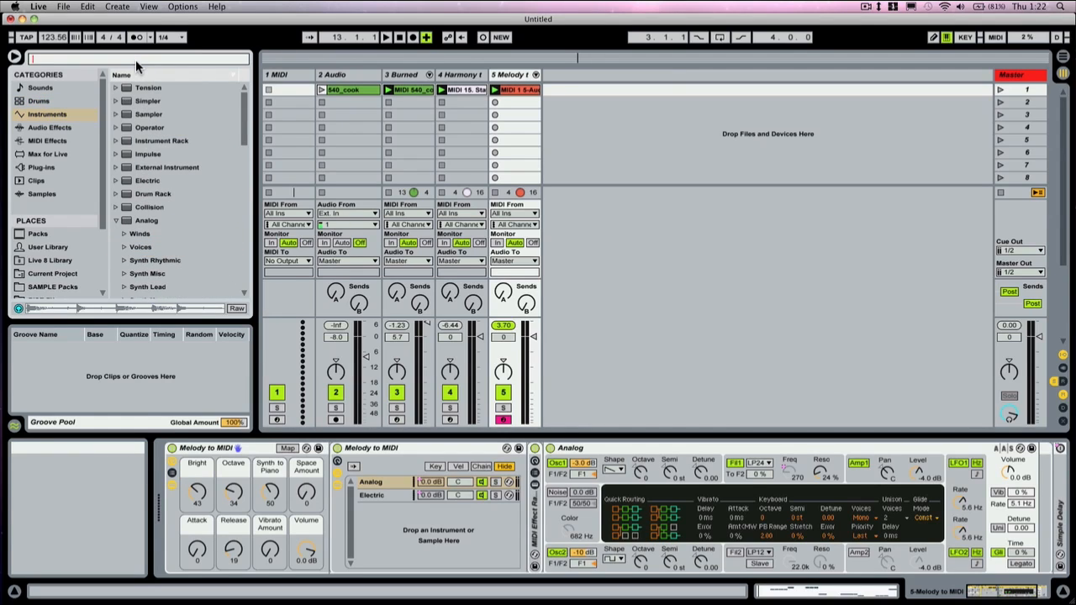
type("bass")
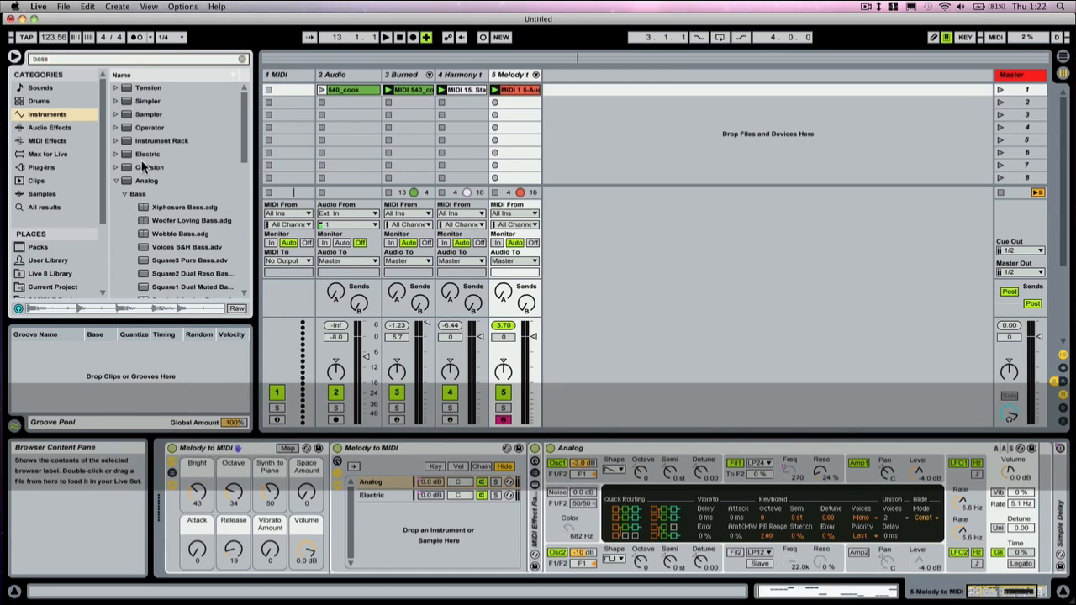
left_click_drag(247, 138, 245, 152)
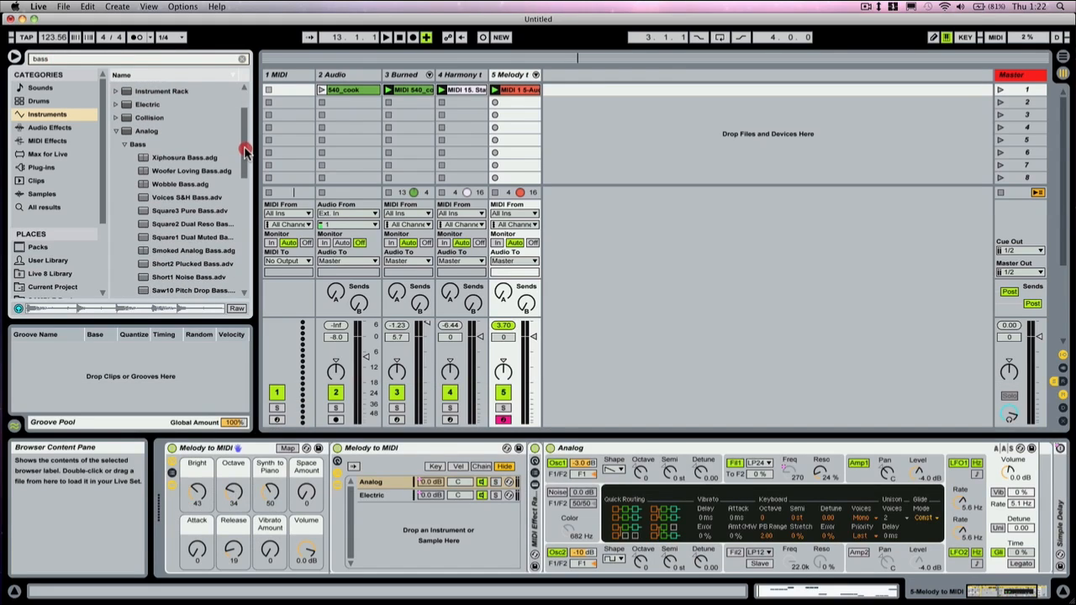
- Replace the melody track's instrument with Analog's Square3 Pure Bass preset and set oscillator 1's octave to -1
left_click(182, 197)
left_click(187, 211)
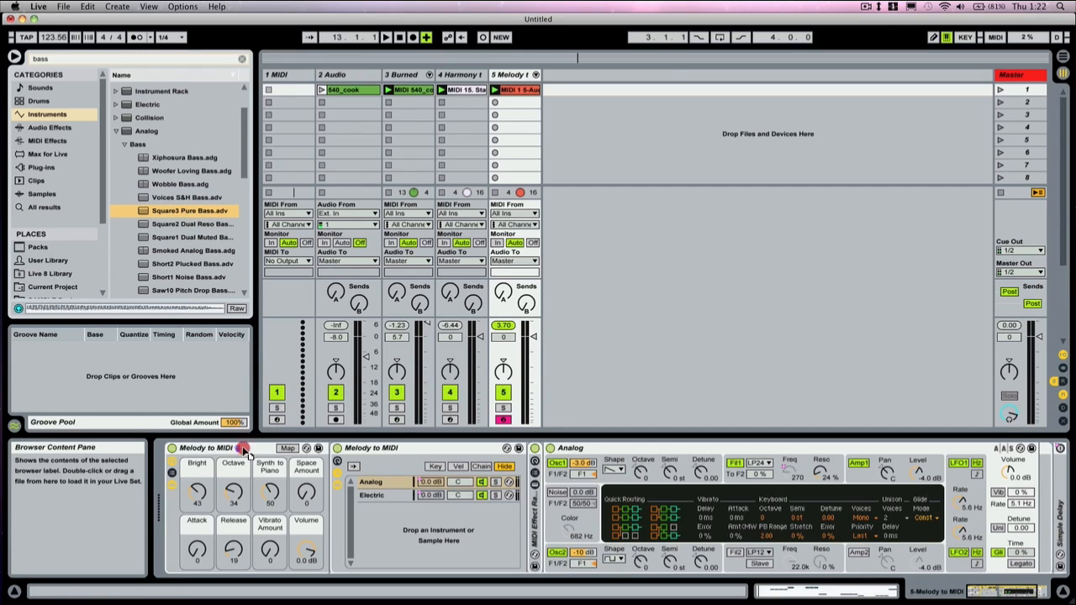
left_click_drag(244, 452, 248, 450)
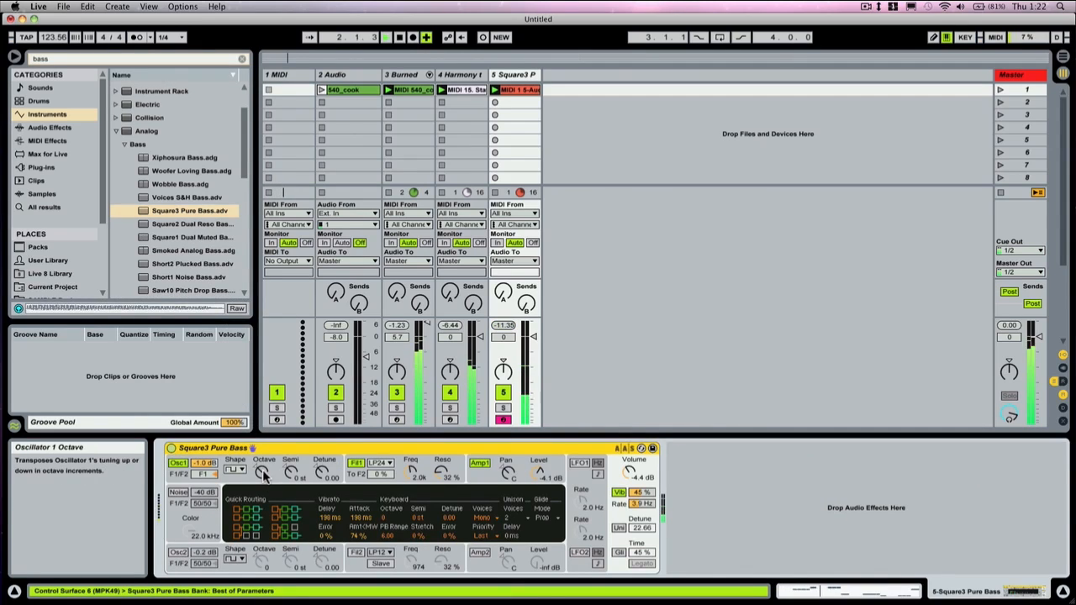
left_click_drag(262, 474, 263, 485)
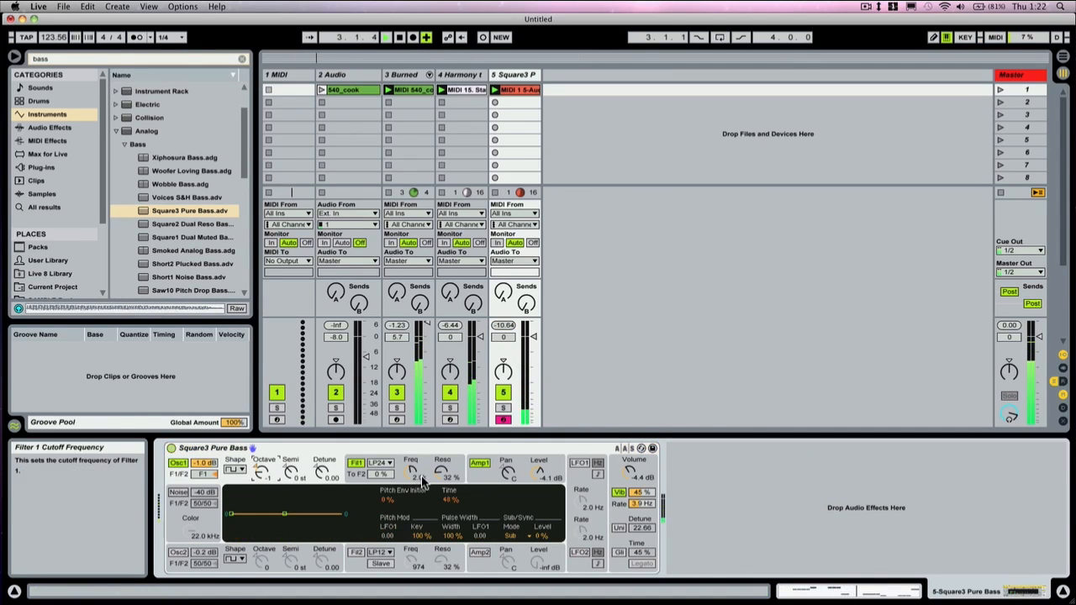
- Load Analog's Short2 Plucked Bass preset on the melody track, set its volume to 4.6 dB and audition it
left_click(187, 268)
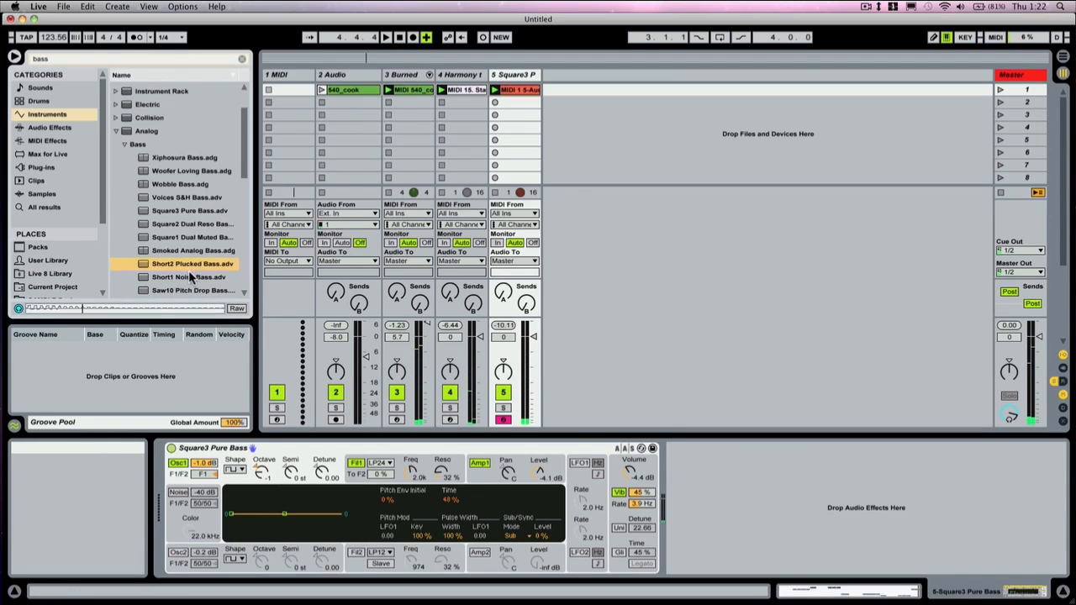
left_click(300, 450)
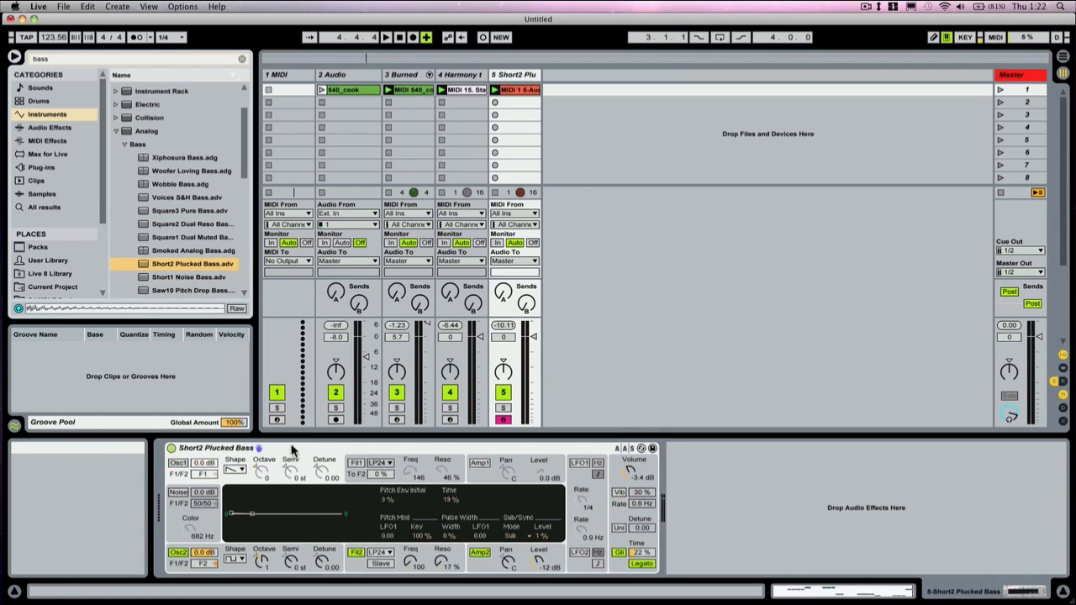
key("space")
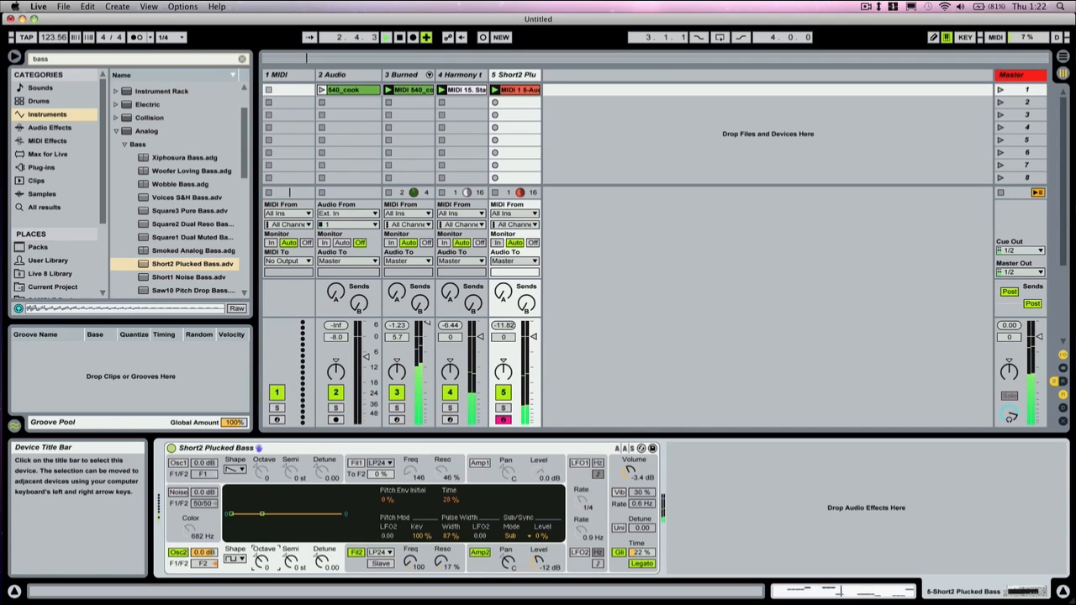
left_click_drag(628, 474, 627, 466)
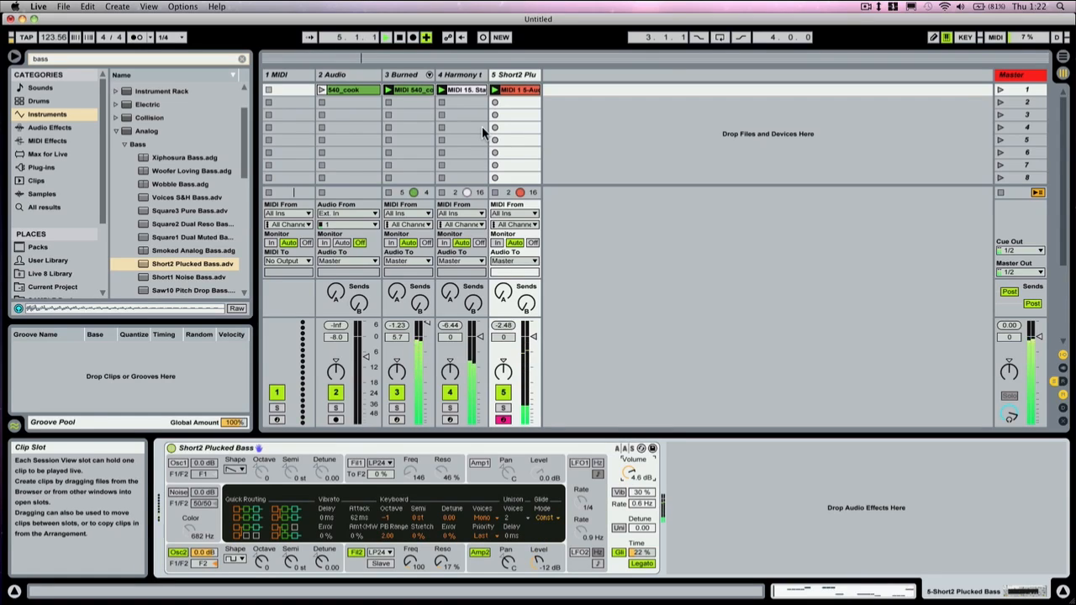
key("space")
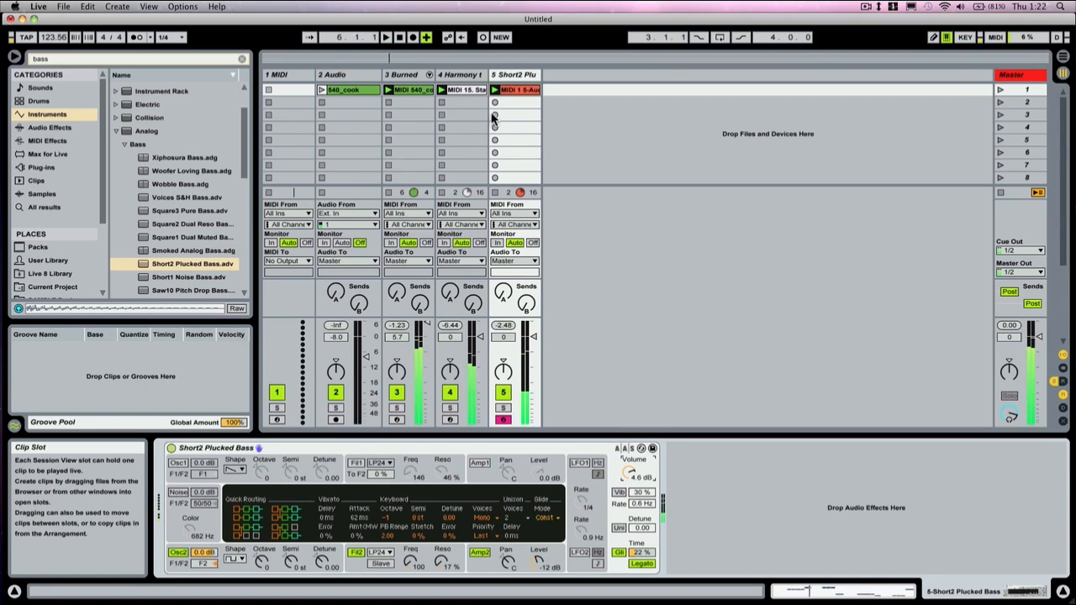